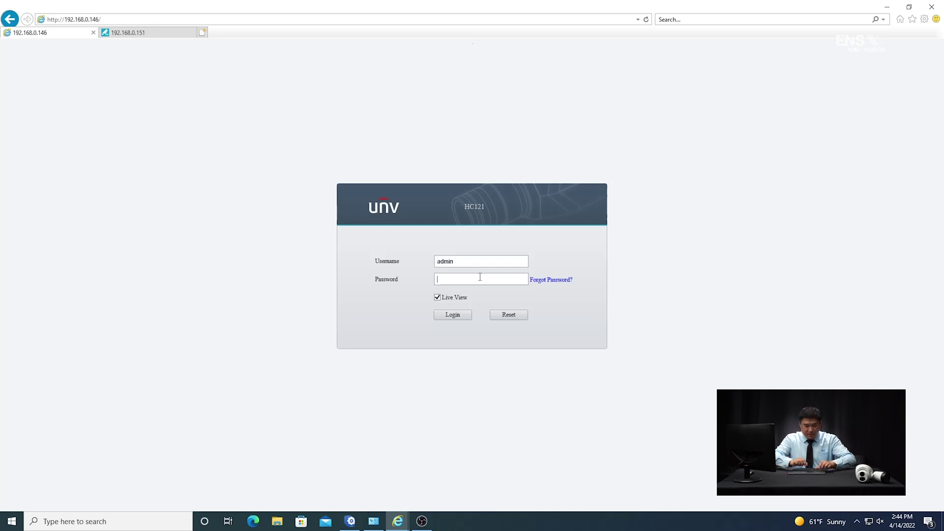
Sign in to the LPR camera web interface as admin with the account password.
{"action": "type", "text": "12345678"}
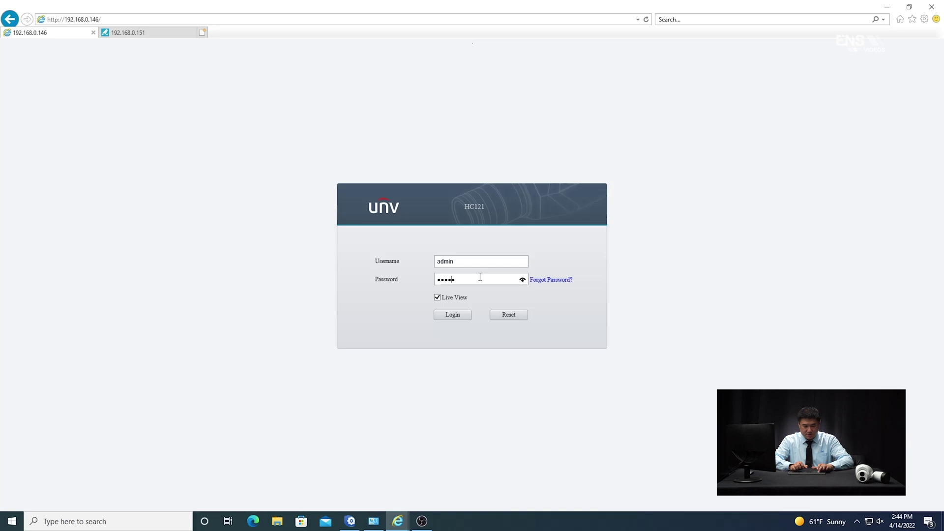
{"action": "type", "text": "9"}
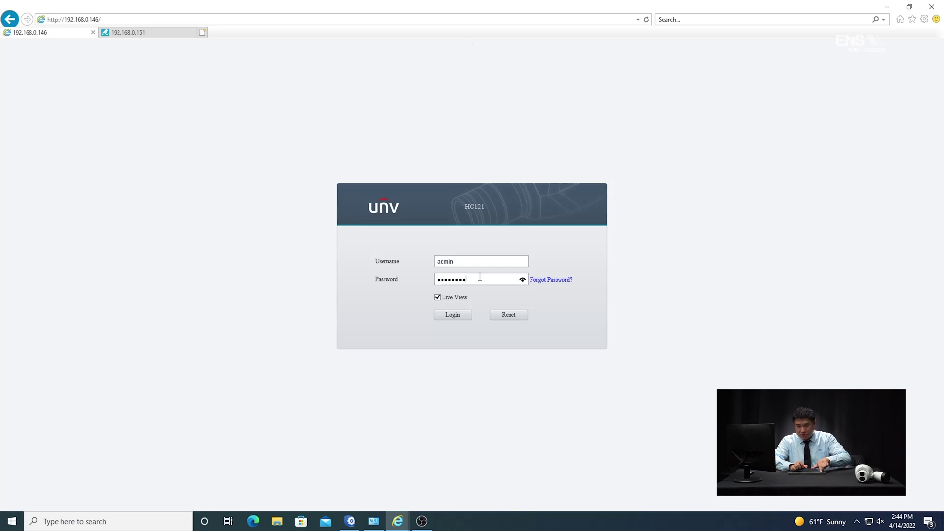
{"action": "left_click", "coordinate": [453, 316]}
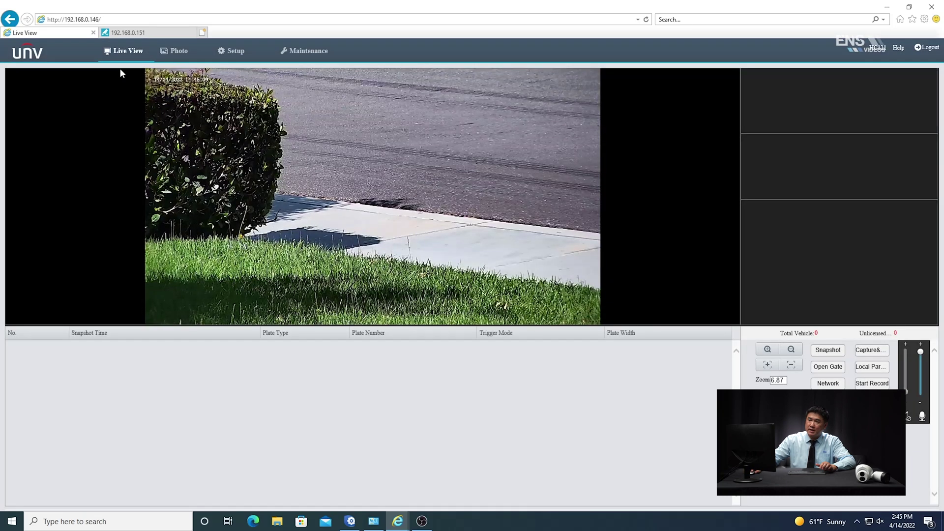
Log in to the NVR at 192.168.0.151, dismiss the save-password bar, then return to the camera tab.
{"action": "left_click", "coordinate": [134, 33]}
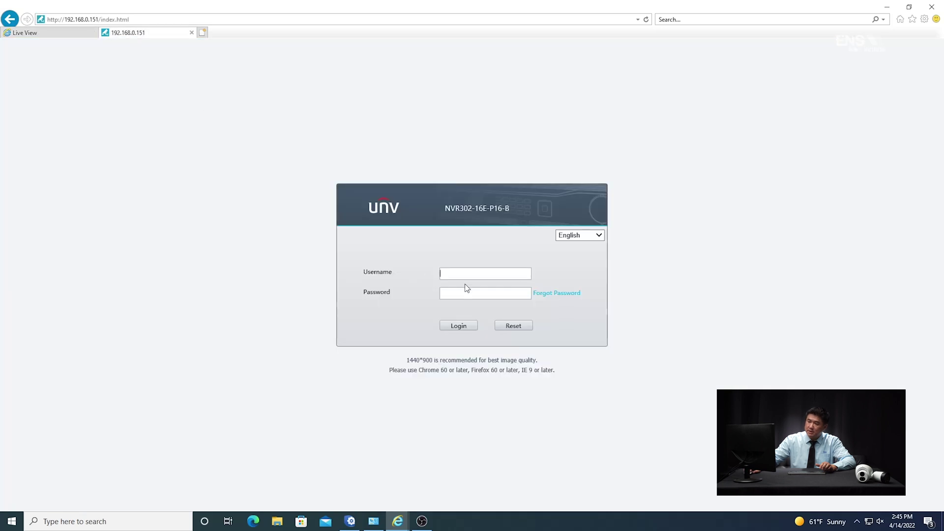
{"action": "type", "text": "admin"}
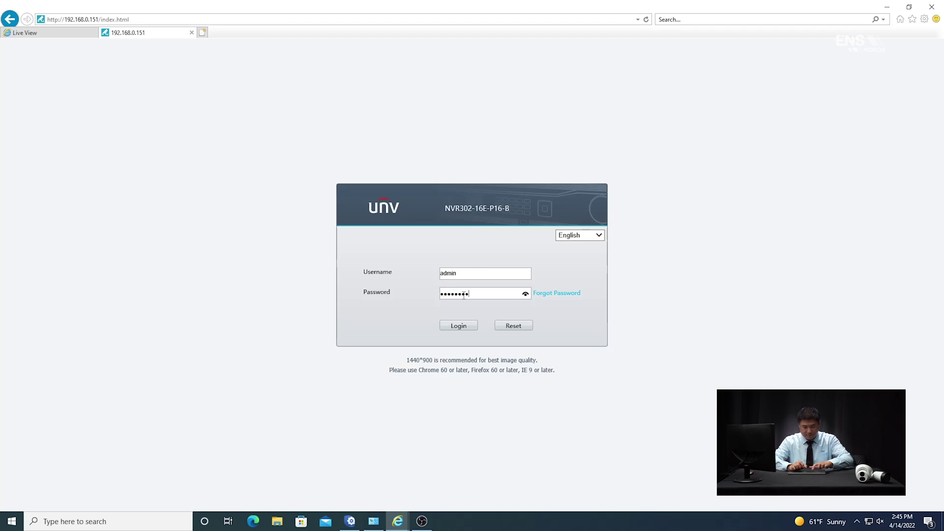
{"action": "left_click", "coordinate": [461, 325]}
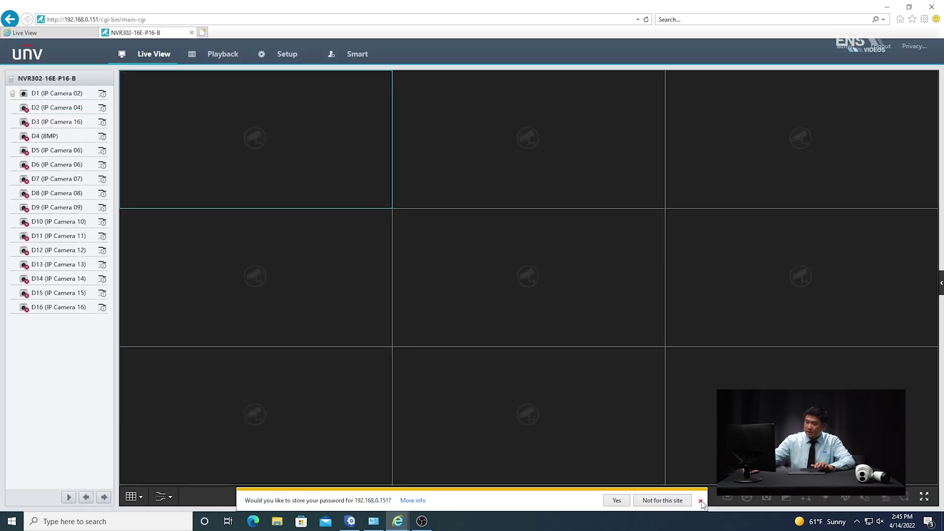
{"action": "left_click", "coordinate": [701, 501]}
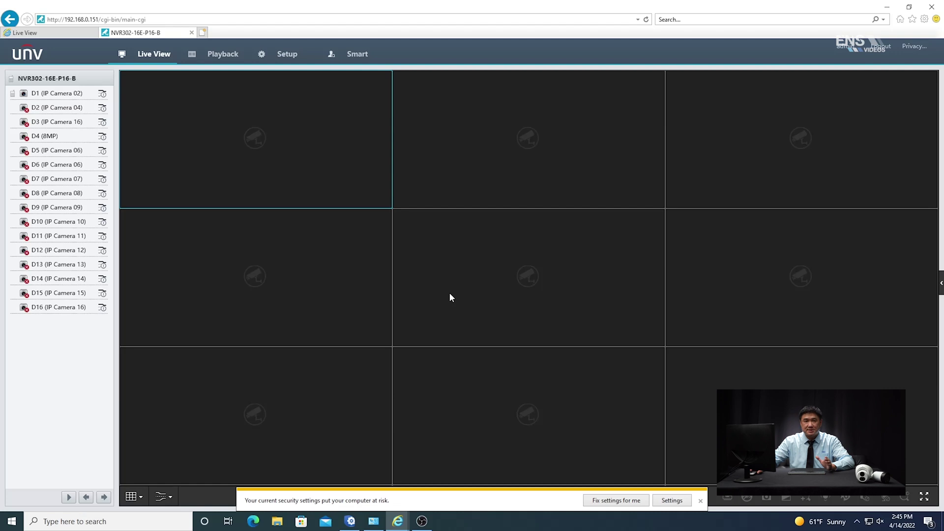
{"action": "left_click", "coordinate": [60, 34]}
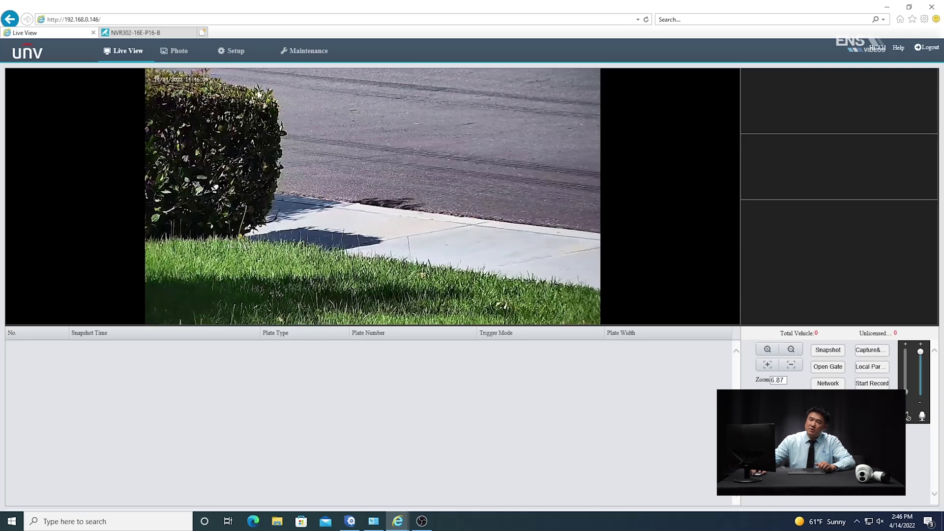
Verify the camera's Photo Server 1 sends to 192.168.0.151 port 5073 via Video&Image Database.
{"action": "left_click", "coordinate": [235, 52]}
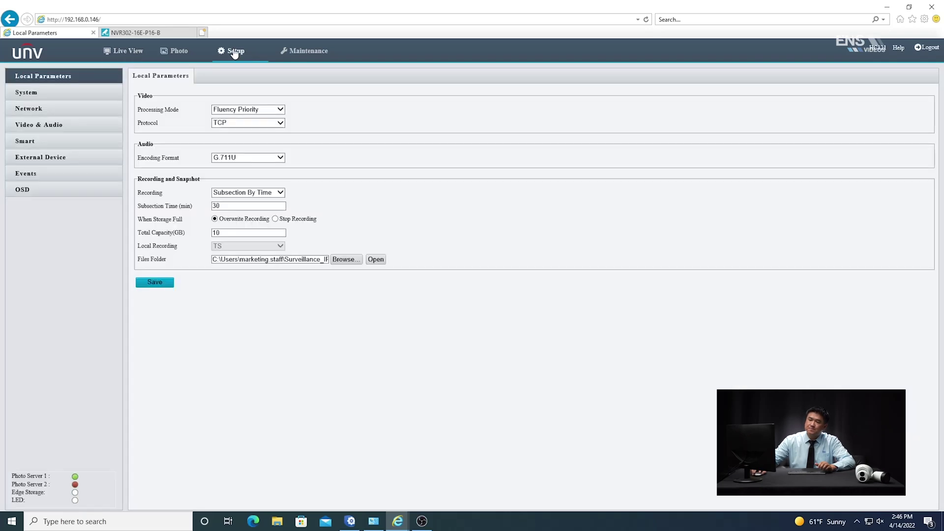
{"action": "left_click", "coordinate": [19, 96]}
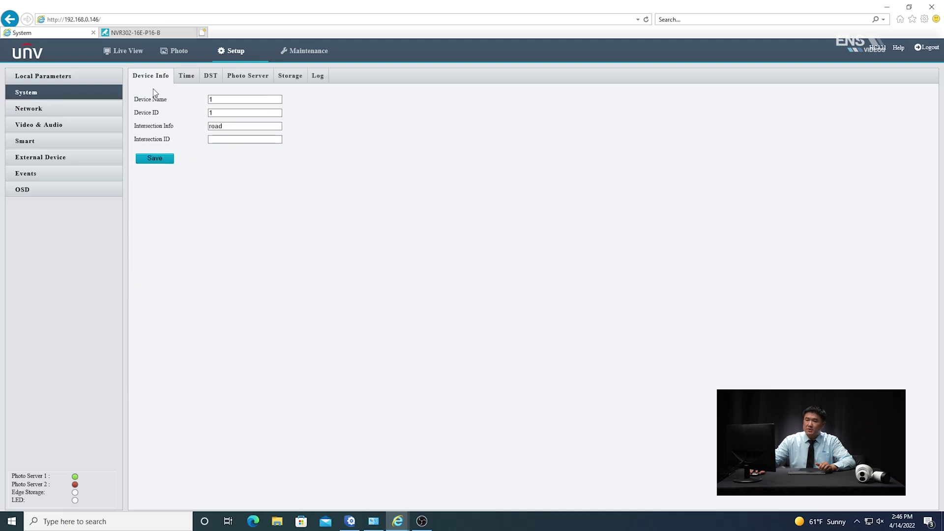
{"action": "left_click", "coordinate": [252, 78]}
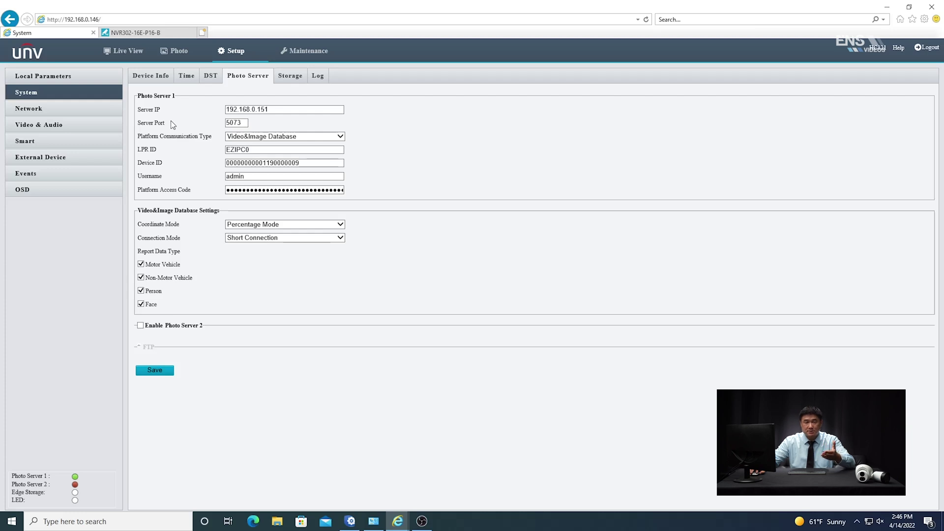
{"action": "left_click", "coordinate": [153, 33]}
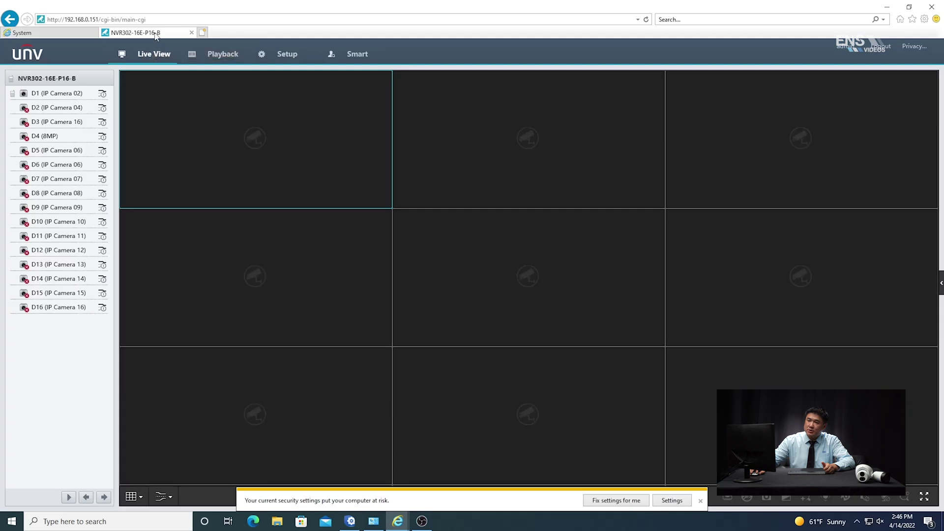
Confirm the NVR's Video&Image Database server is On at 192.168.0.151, port 5073.
{"action": "left_click", "coordinate": [289, 59]}
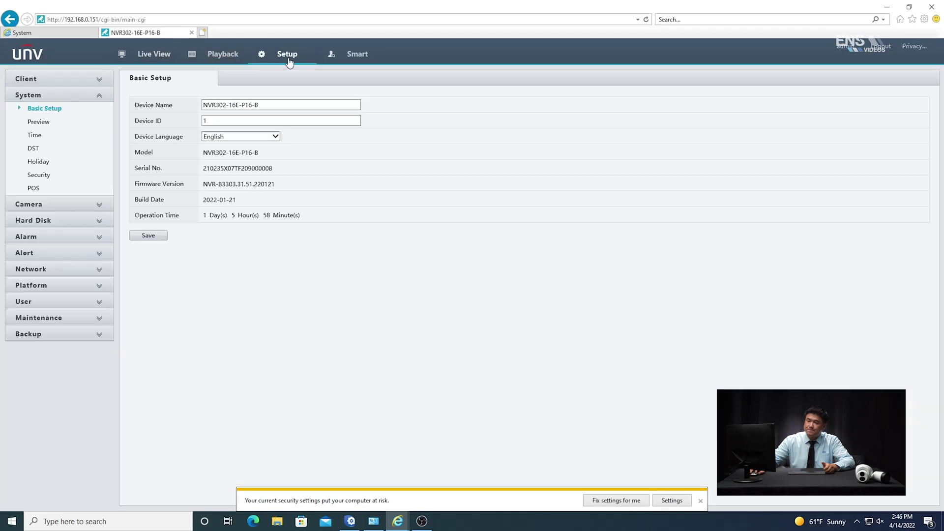
{"action": "left_click", "coordinate": [87, 290]}
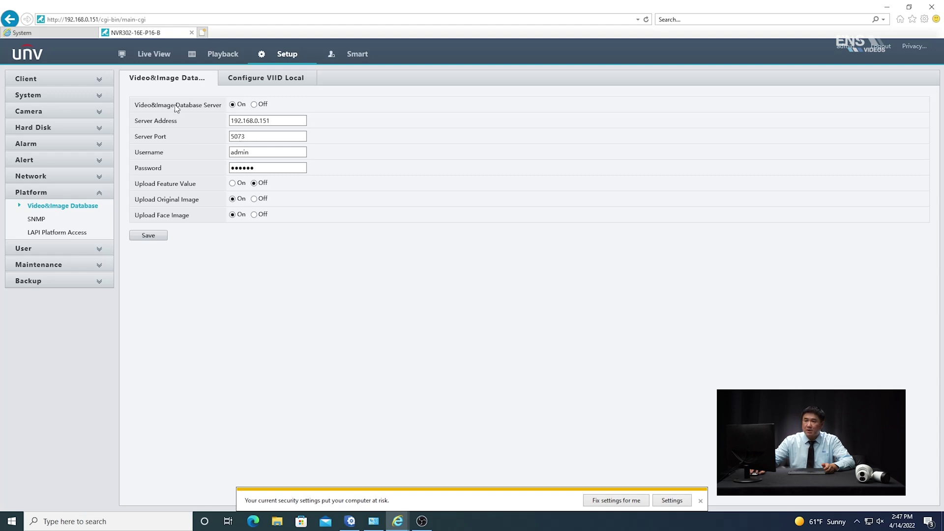
{"action": "left_click", "coordinate": [59, 33]}
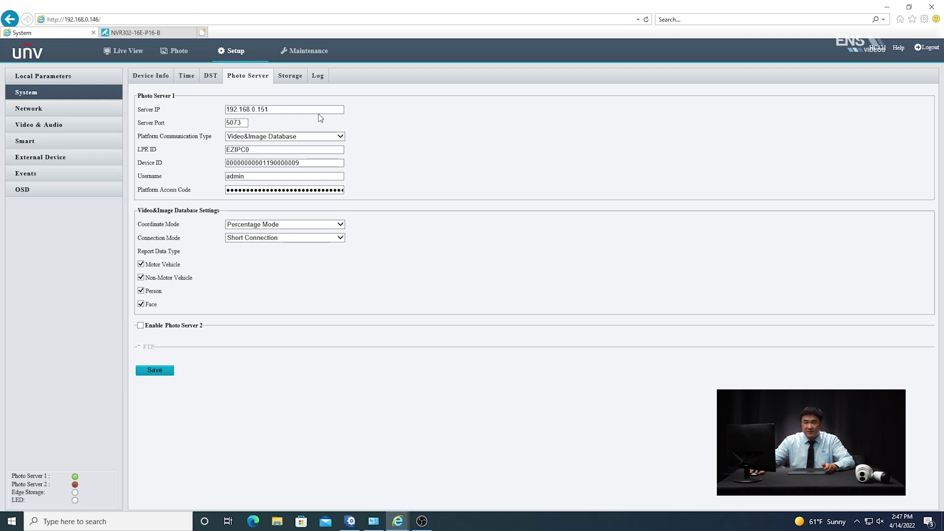
Inspect the photo server IP and Device ID, then view the camera's static IP 192.168.0.146 network settings.
{"action": "left_click", "coordinate": [303, 109]}
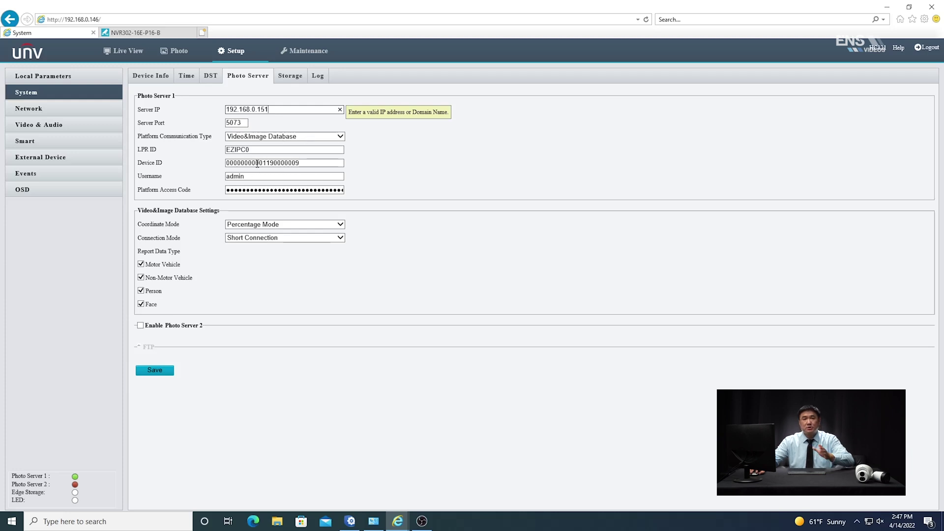
{"action": "left_click", "coordinate": [314, 162]}
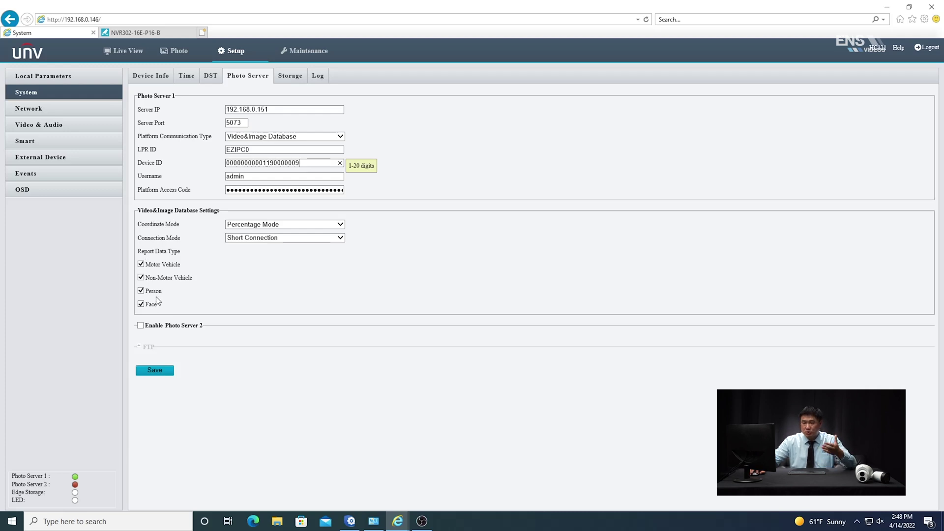
{"action": "left_click", "coordinate": [49, 111]}
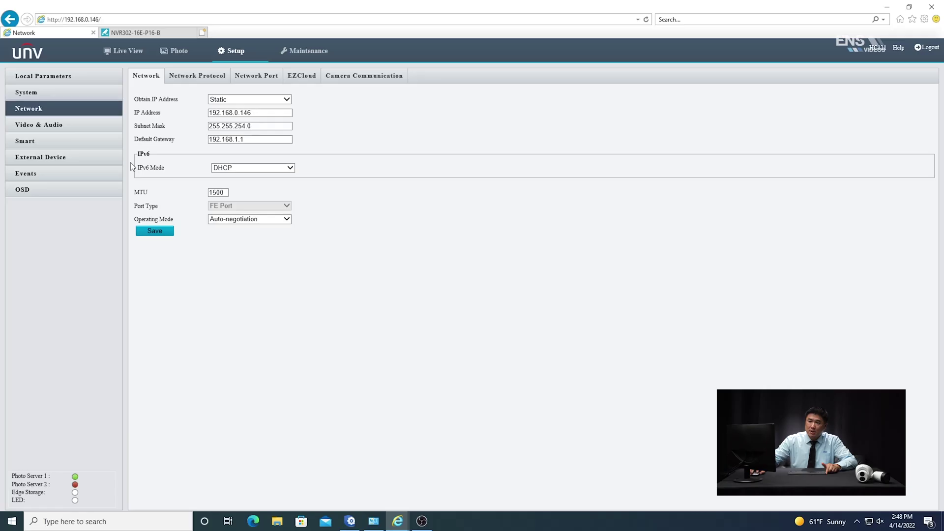
Show the camera's Smart page: Vehicle Head Only disabled, Local Video photo type.
{"action": "left_click", "coordinate": [24, 143]}
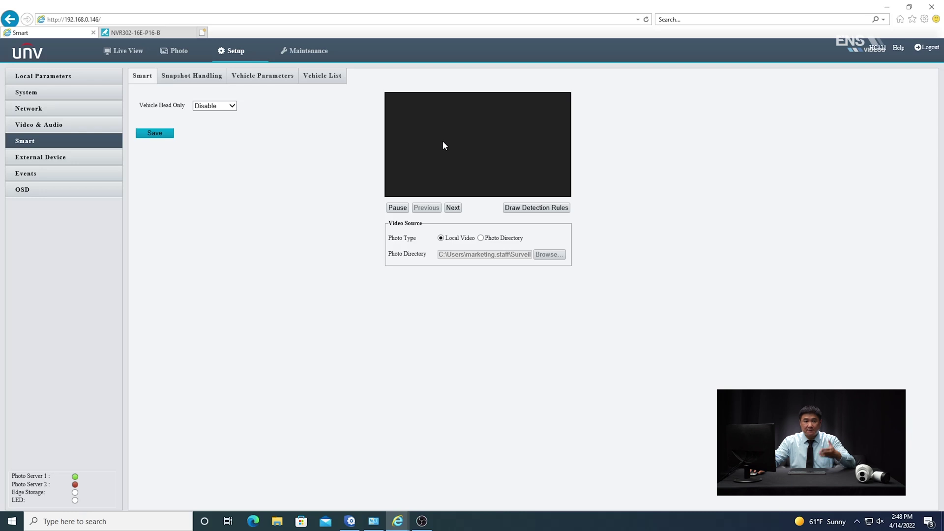
Return to the camera's Live View, where the Setup Wizard shows the Trigger by Video area.
{"action": "left_click", "coordinate": [131, 52]}
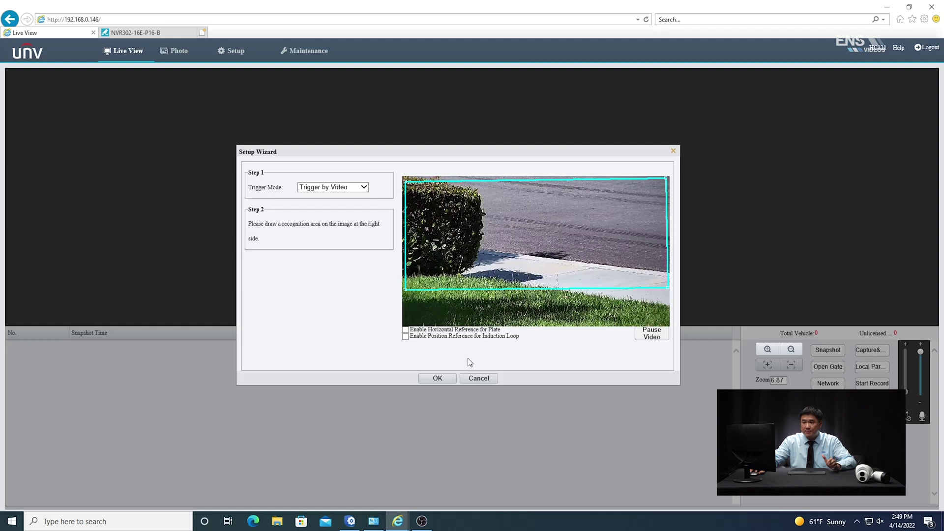
Close the Setup Wizard without changes, recheck the camera's Smart settings, then go to the NVR tab.
{"action": "left_click", "coordinate": [441, 378]}
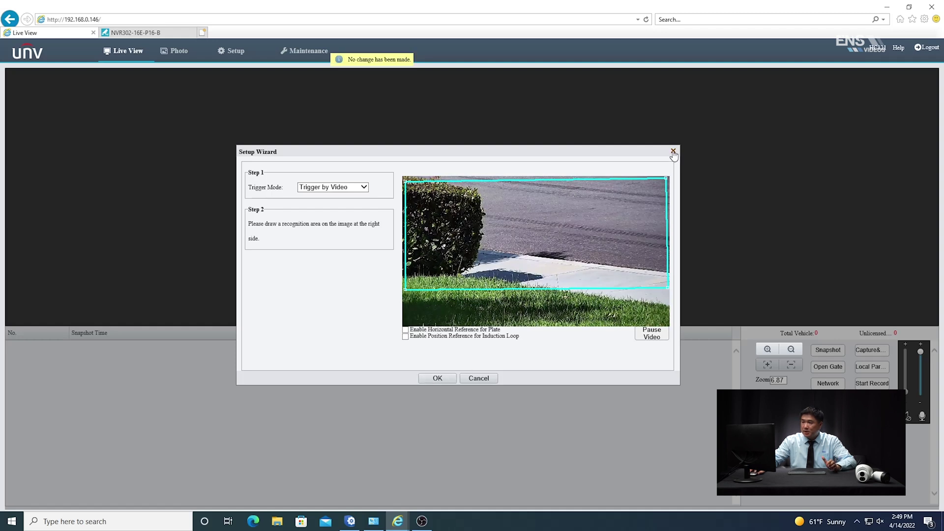
{"action": "left_click", "coordinate": [674, 150]}
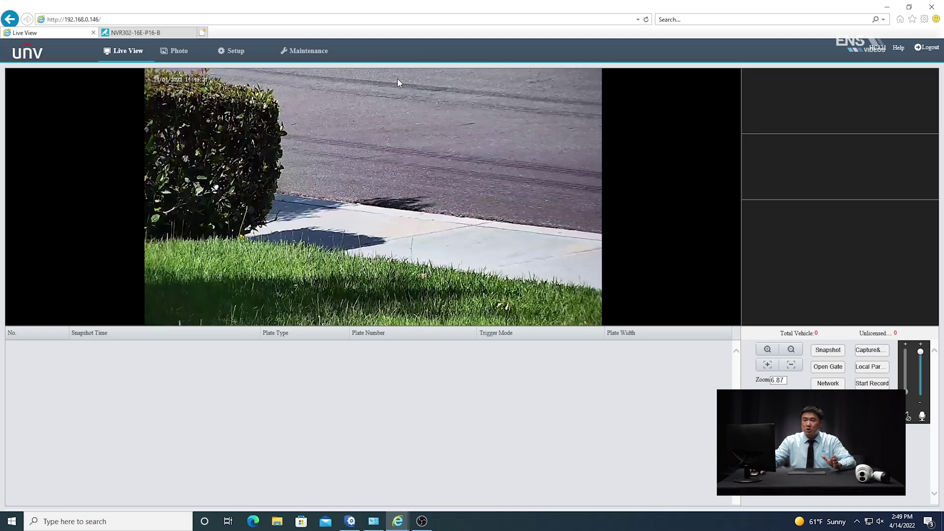
{"action": "left_click", "coordinate": [236, 51]}
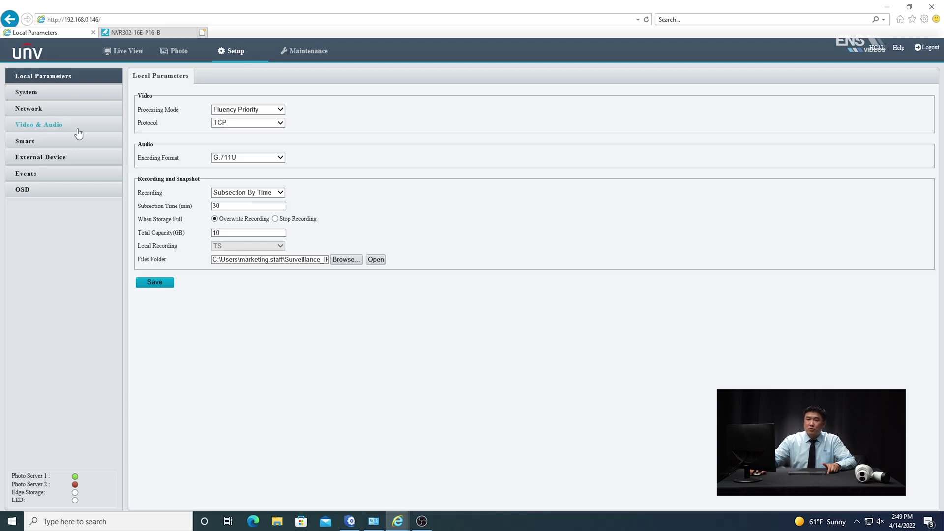
{"action": "left_click", "coordinate": [39, 144]}
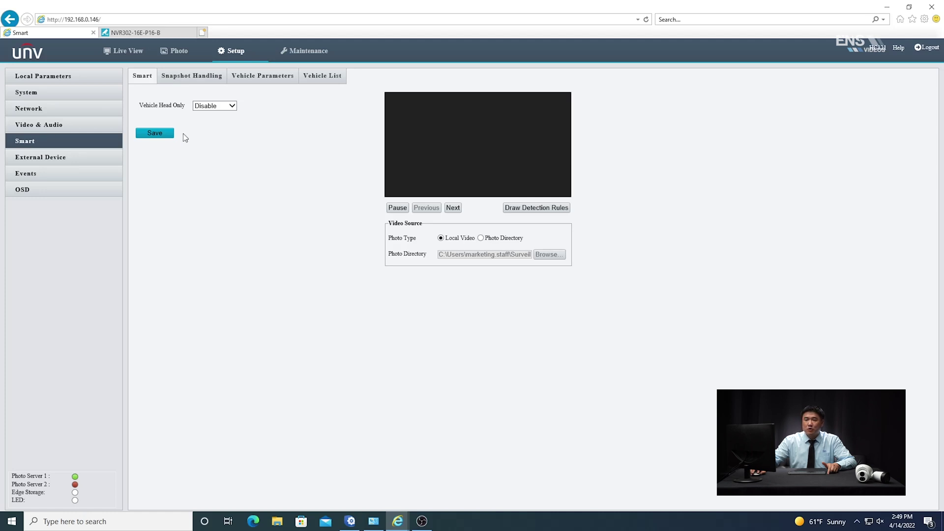
{"action": "left_click", "coordinate": [137, 33]}
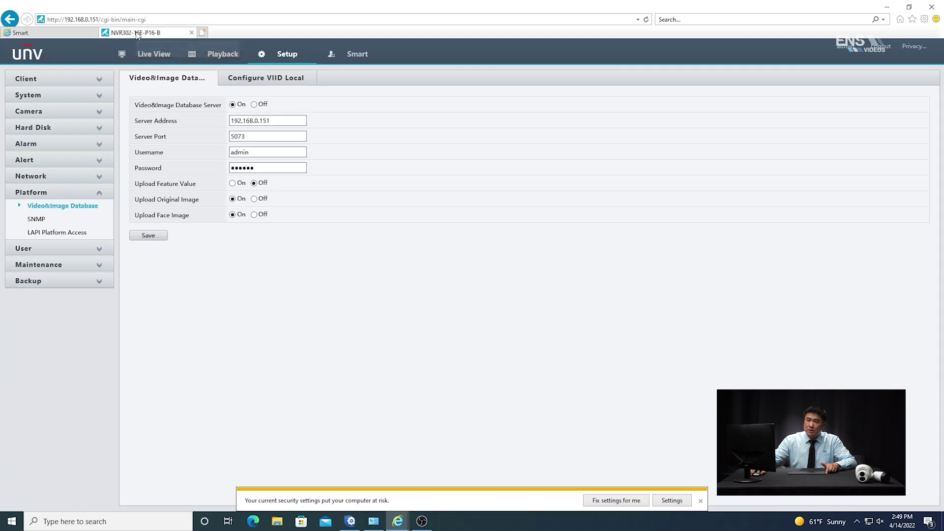
Open camera D1's Recording Schedule editor, with Monday recorded all day as Normal.
{"action": "left_click", "coordinate": [99, 81]}
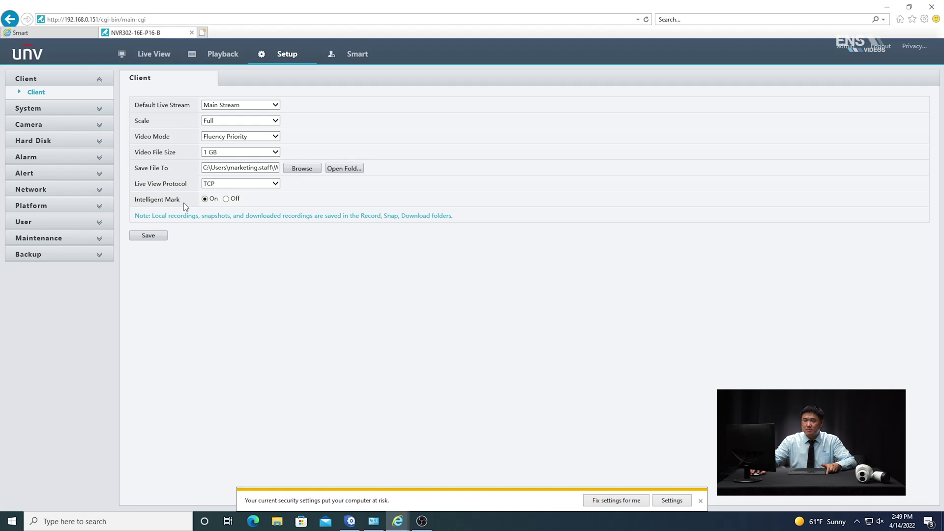
{"action": "left_click", "coordinate": [86, 108]}
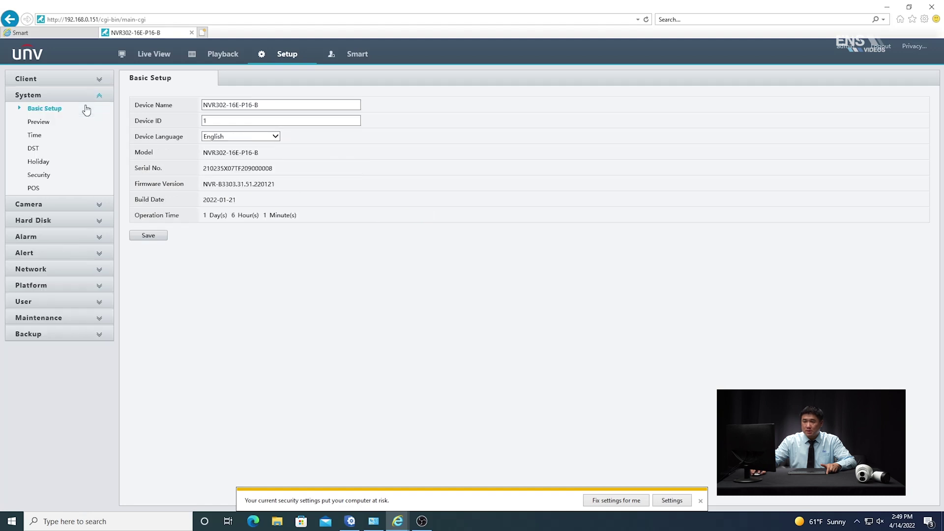
{"action": "left_click", "coordinate": [99, 211]}
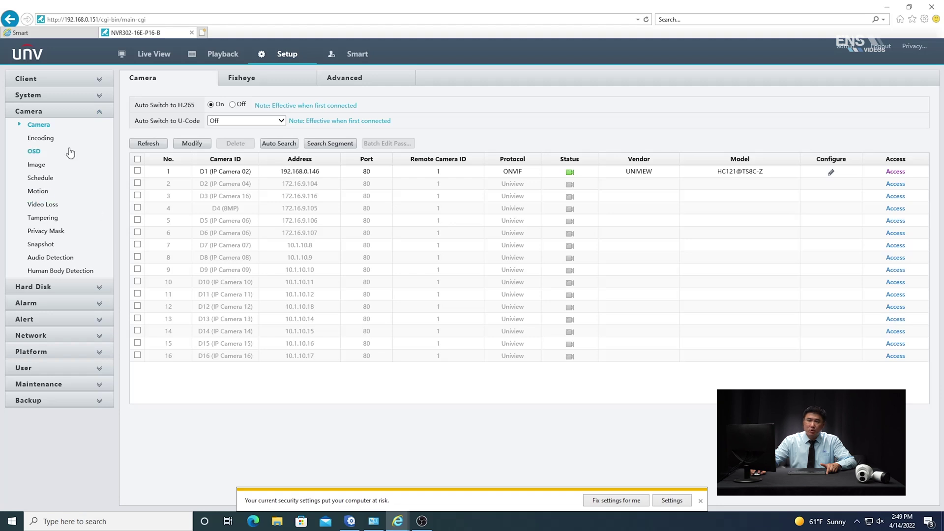
{"action": "left_click", "coordinate": [56, 181]}
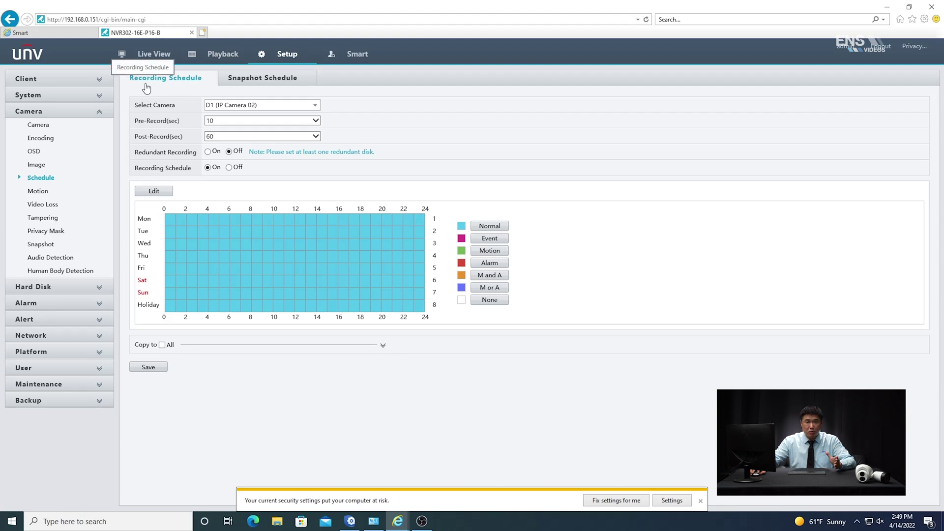
{"action": "left_click", "coordinate": [242, 82]}
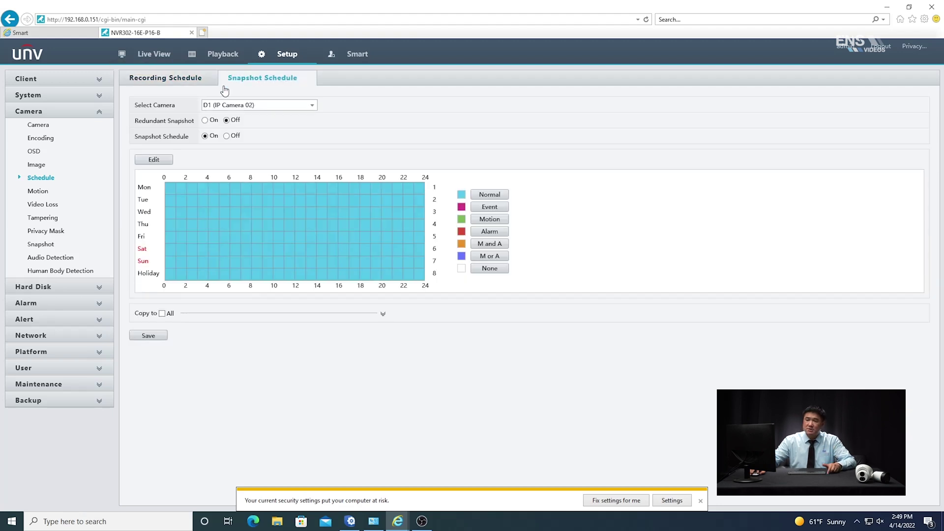
{"action": "left_click", "coordinate": [171, 84]}
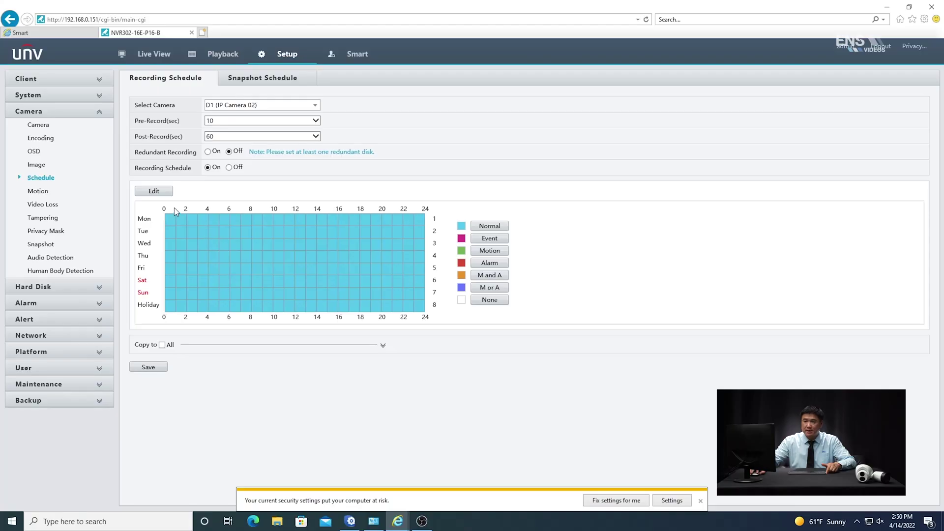
{"action": "left_click", "coordinate": [152, 192]}
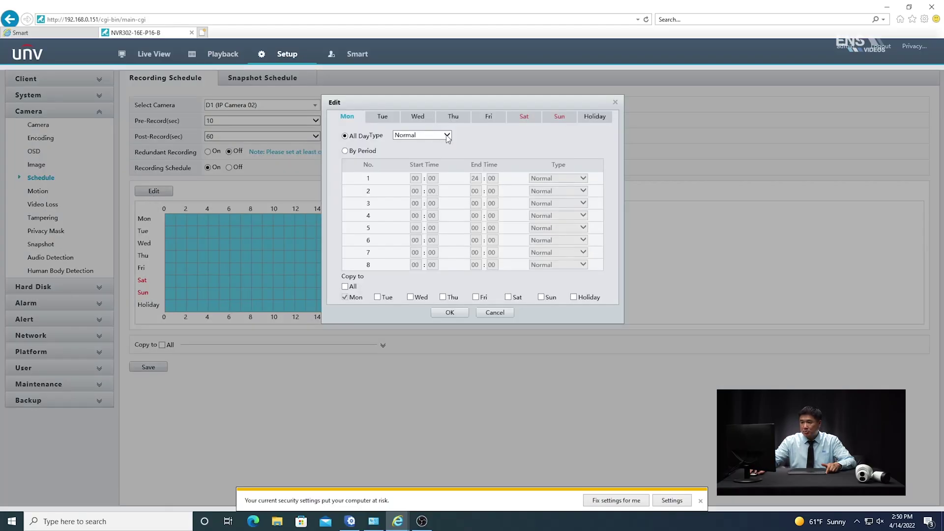
Close the recording and snapshot schedule editors unchanged, then view Platform > Video&Image Database settings.
{"action": "left_click", "coordinate": [449, 313]}
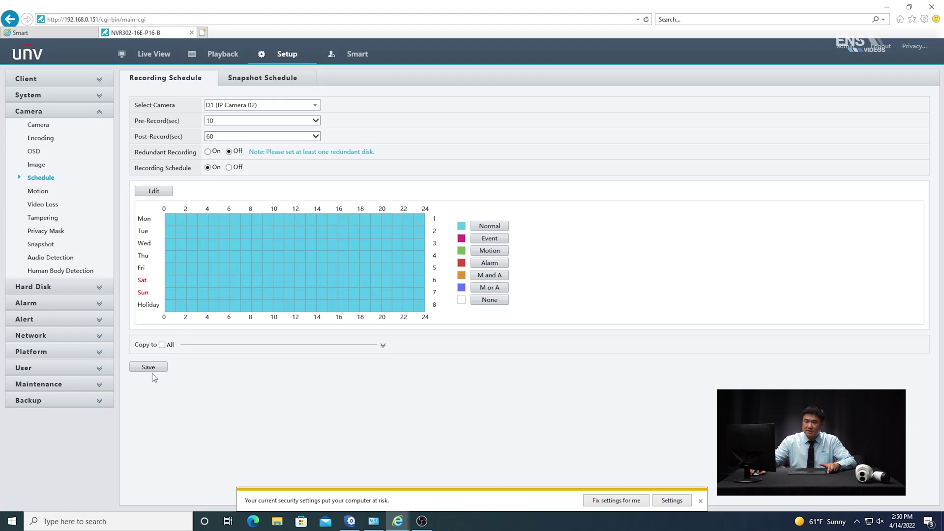
{"action": "left_click", "coordinate": [261, 79]}
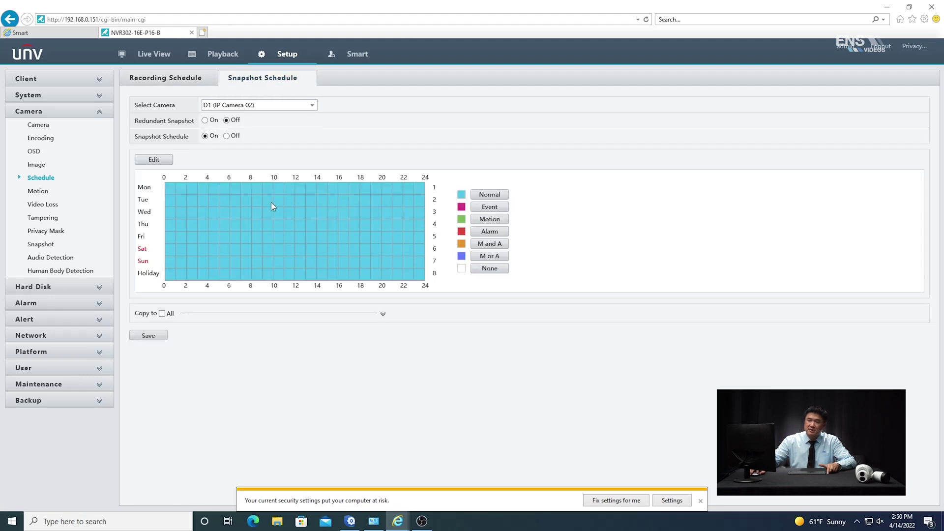
{"action": "left_click", "coordinate": [154, 160]}
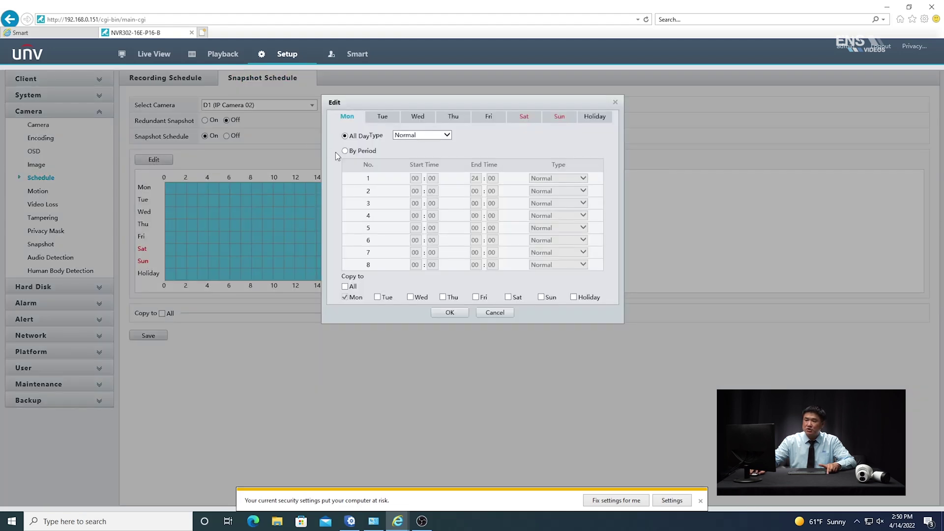
{"action": "left_click", "coordinate": [346, 297]}
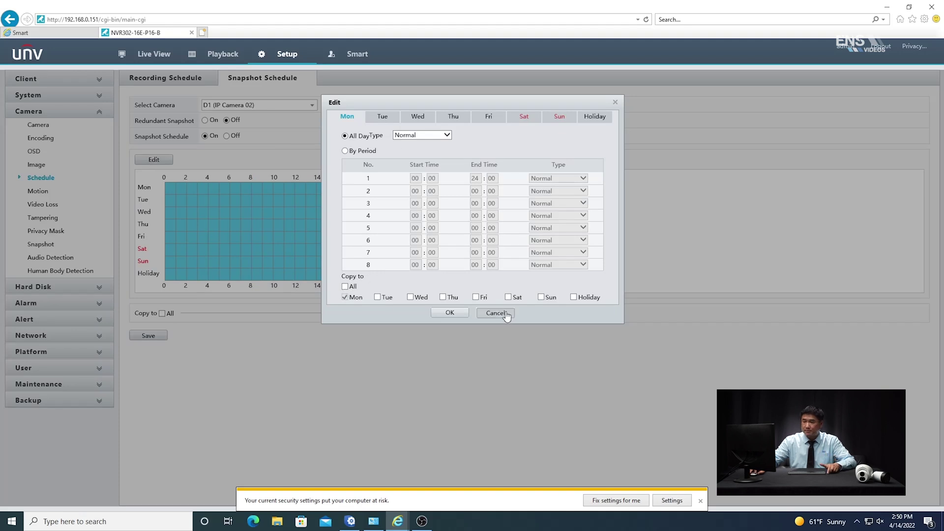
{"action": "left_click", "coordinate": [506, 314]}
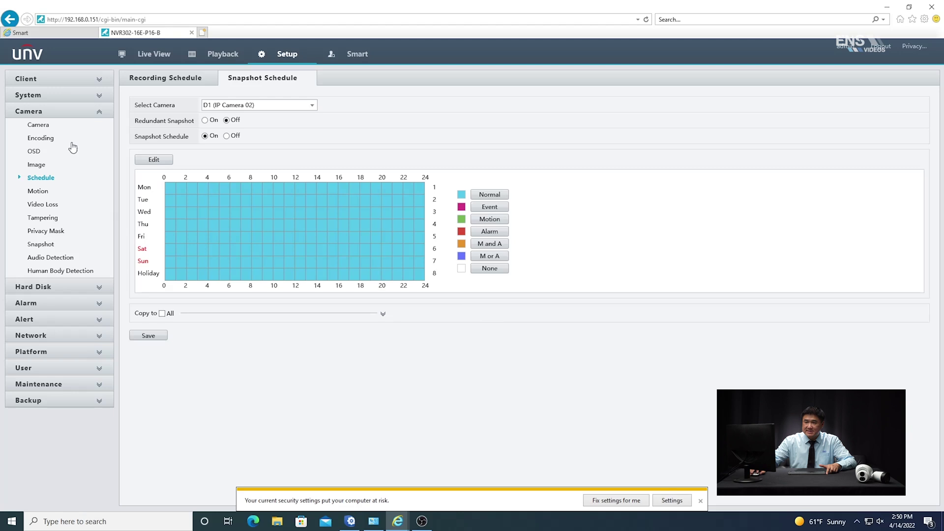
{"action": "left_click", "coordinate": [95, 352]}
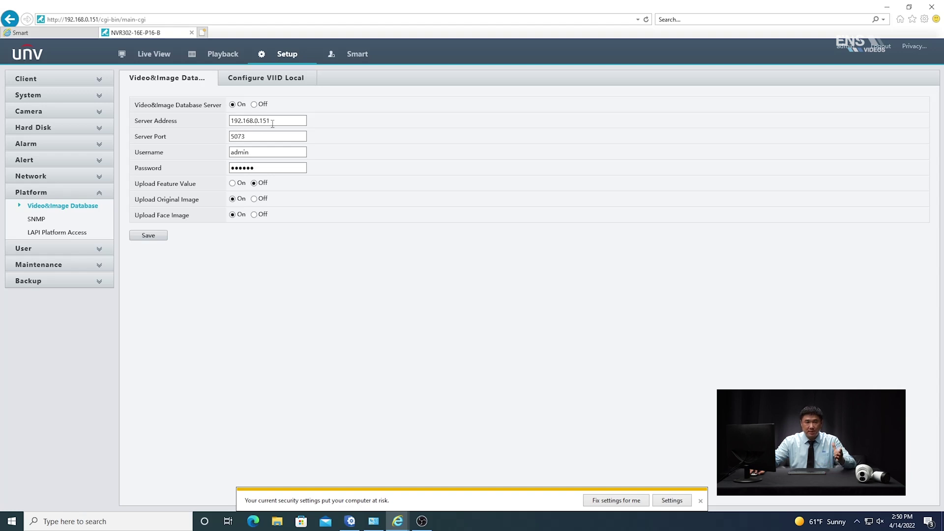
Check the NVR address under TCP/IP, then show the Video&Image Database's Configure VIID Local channel list.
{"action": "left_click", "coordinate": [80, 177]}
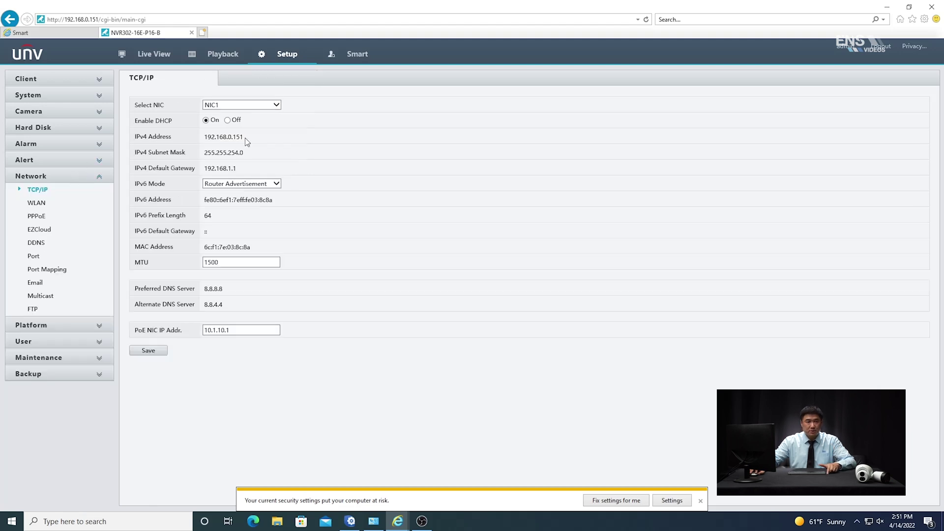
{"action": "left_click", "coordinate": [64, 325]}
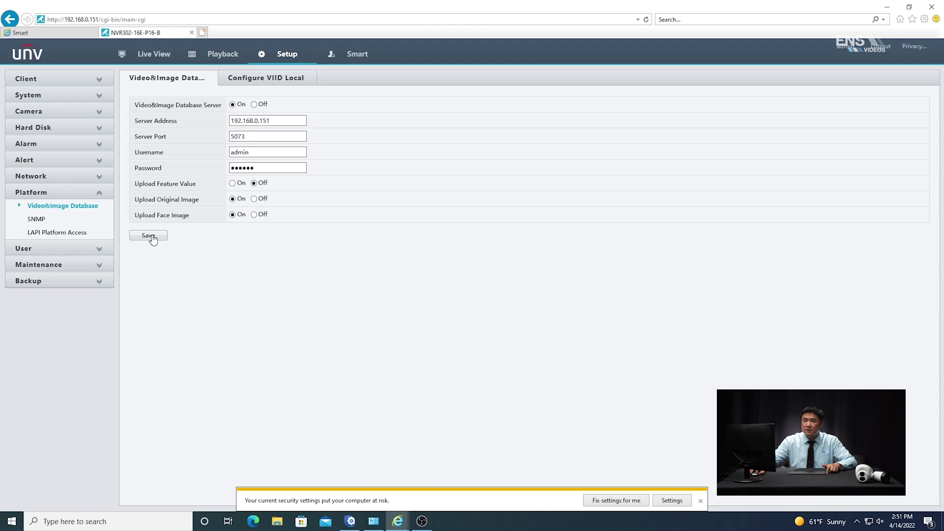
{"action": "left_click", "coordinate": [260, 80]}
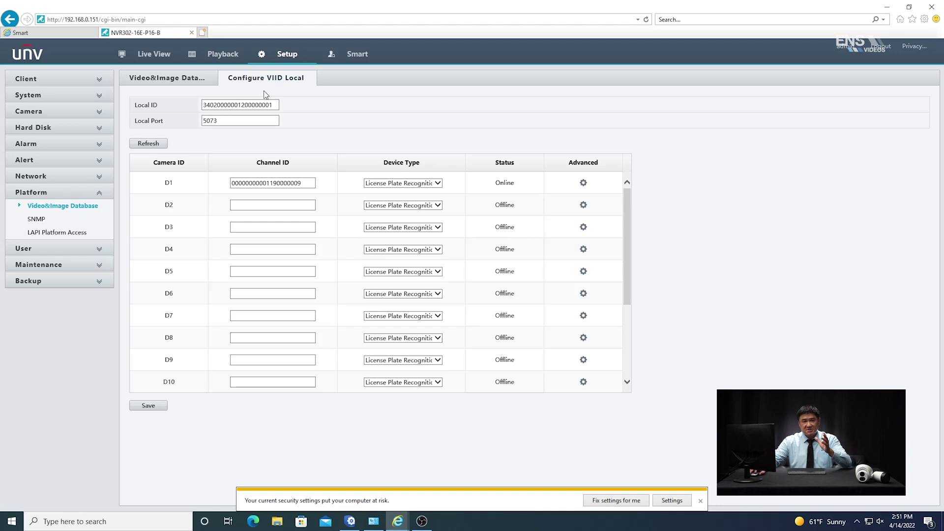
{"action": "left_click", "coordinate": [310, 187]}
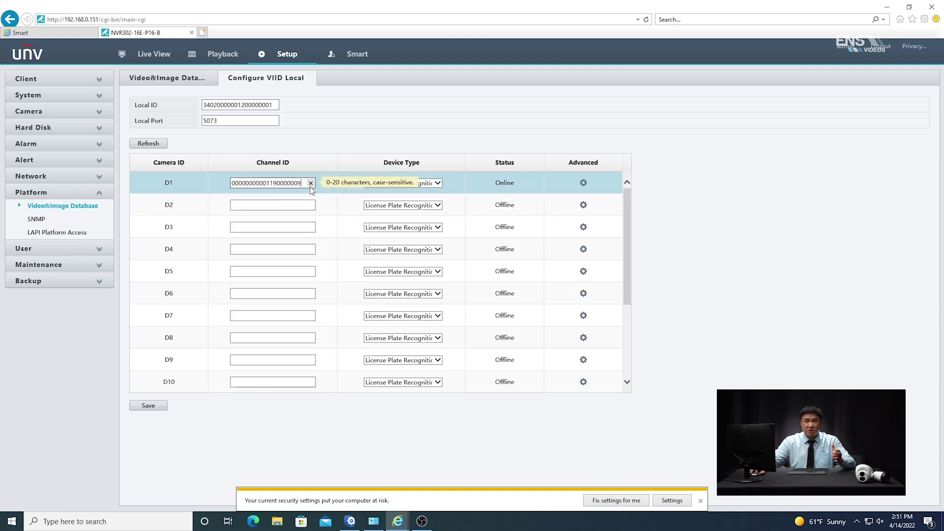
{"action": "left_click", "coordinate": [68, 34]}
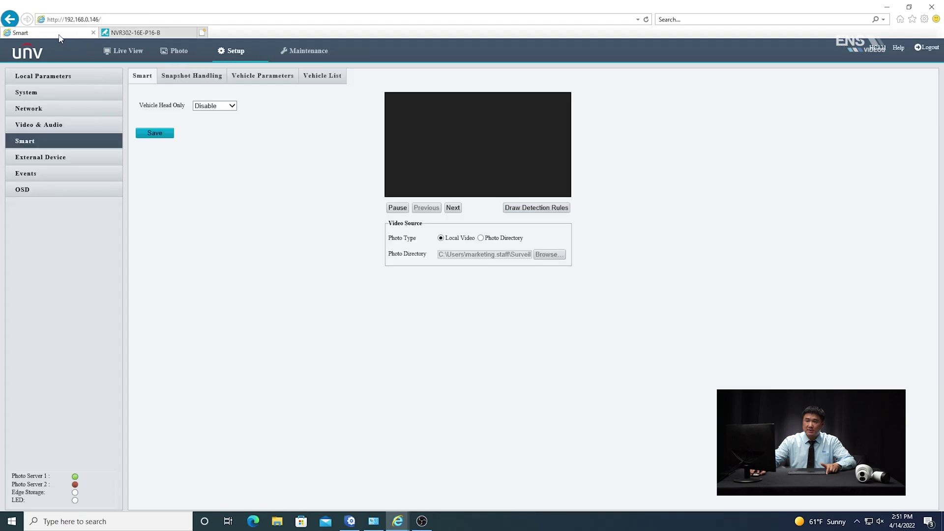
{"action": "left_click", "coordinate": [30, 93]}
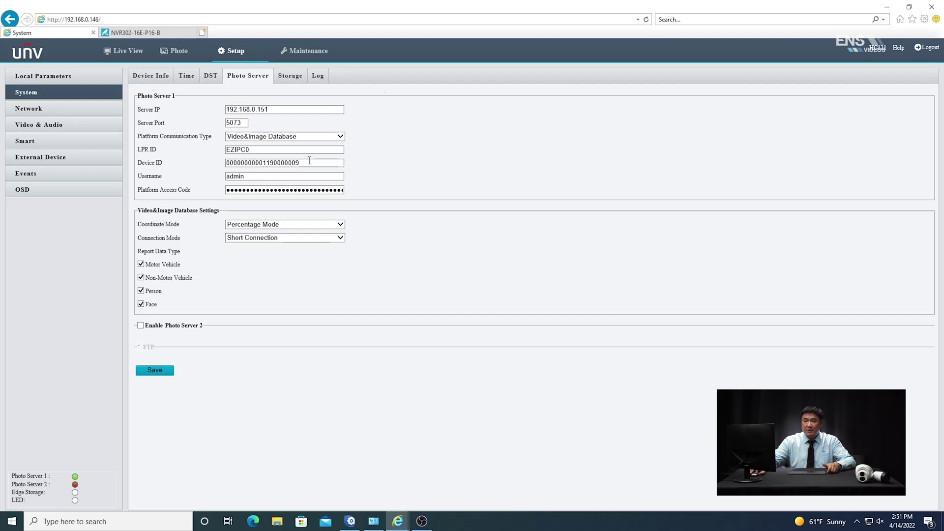
{"action": "left_click", "coordinate": [143, 32]}
{"action": "left_click", "coordinate": [294, 183]}
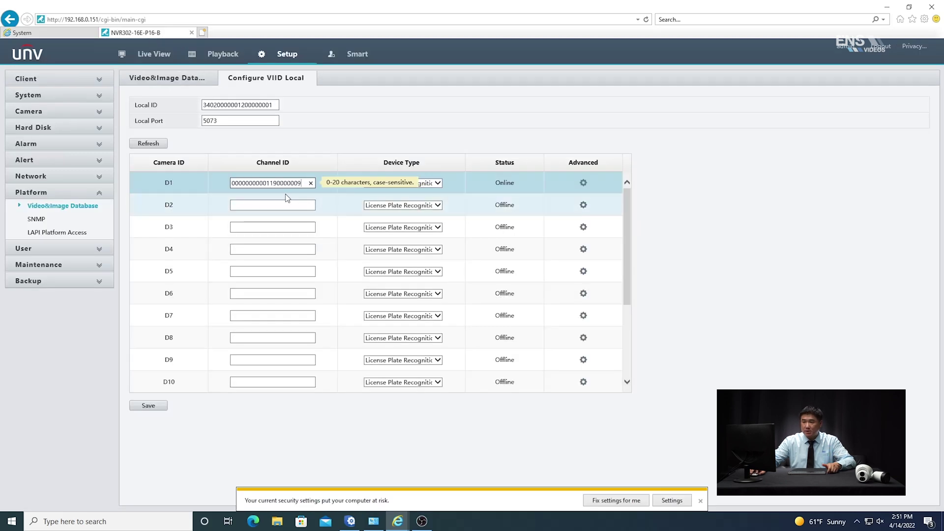
{"action": "left_click", "coordinate": [471, 133]}
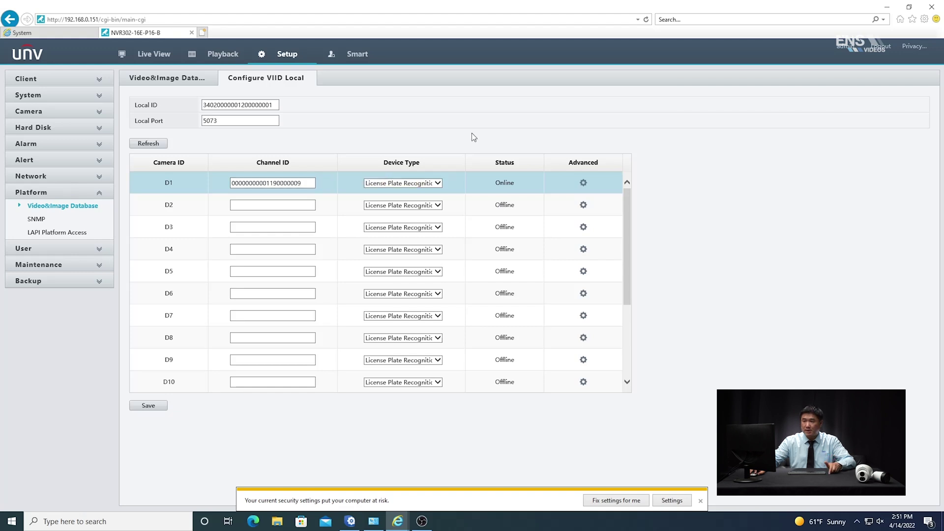
{"action": "left_click", "coordinate": [437, 184]}
{"action": "left_click", "coordinate": [440, 185]}
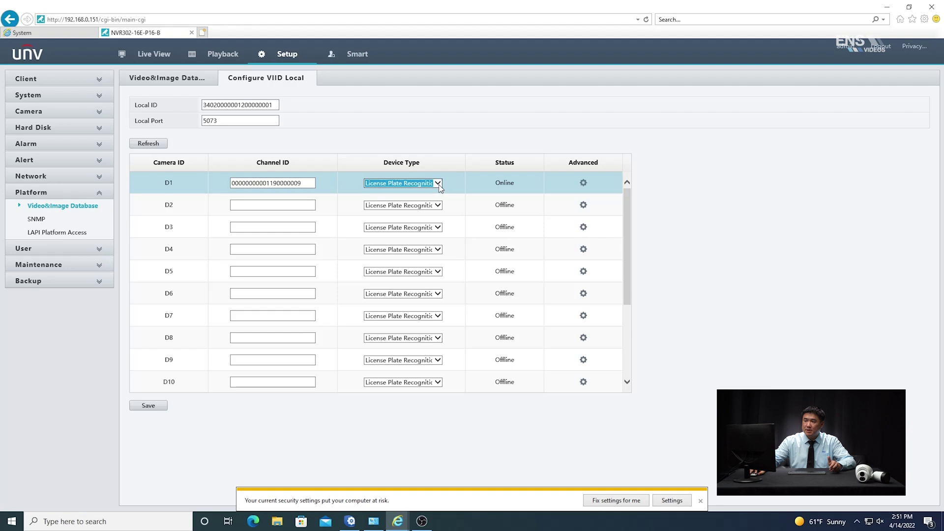
Fill in D1's division, location and start date, set Intercity type and Security Checkpoint usage, and save.
{"action": "left_click", "coordinate": [584, 183]}
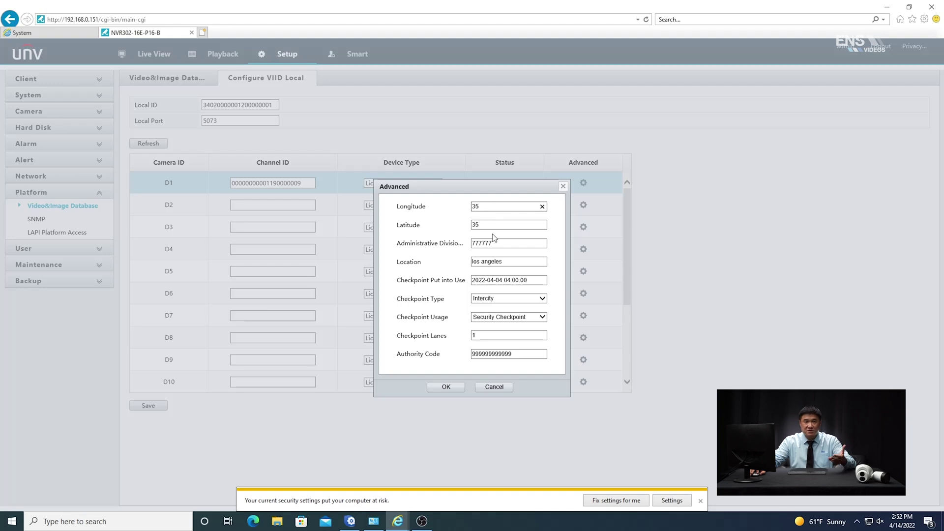
{"action": "left_click", "coordinate": [508, 244]}
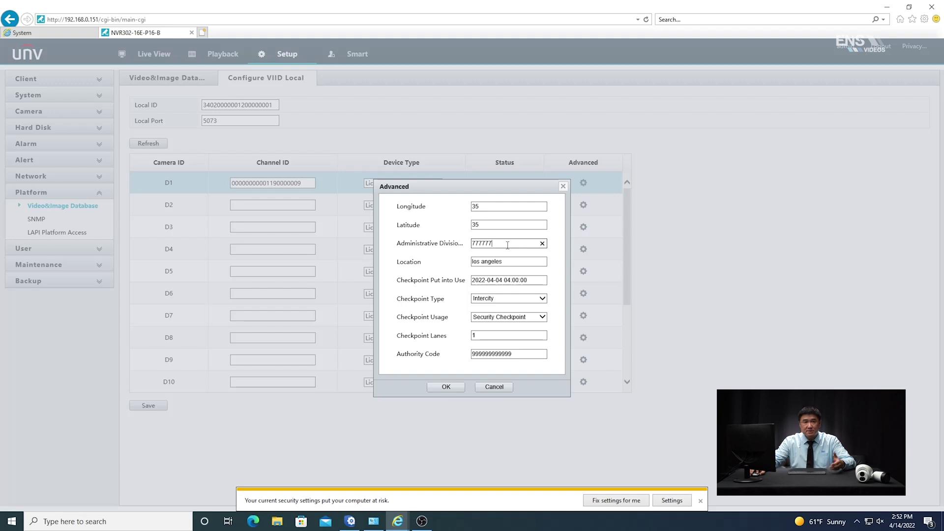
{"action": "left_click", "coordinate": [515, 264]}
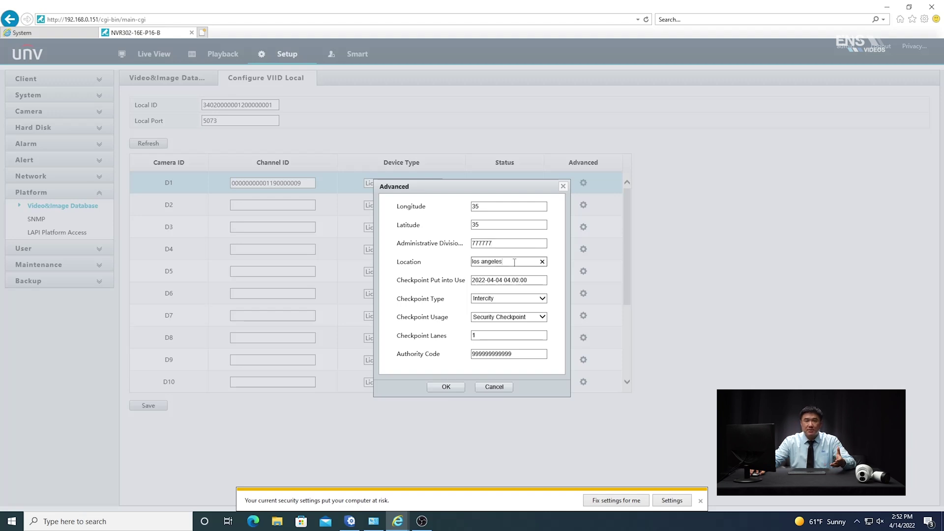
{"action": "left_click", "coordinate": [539, 282]}
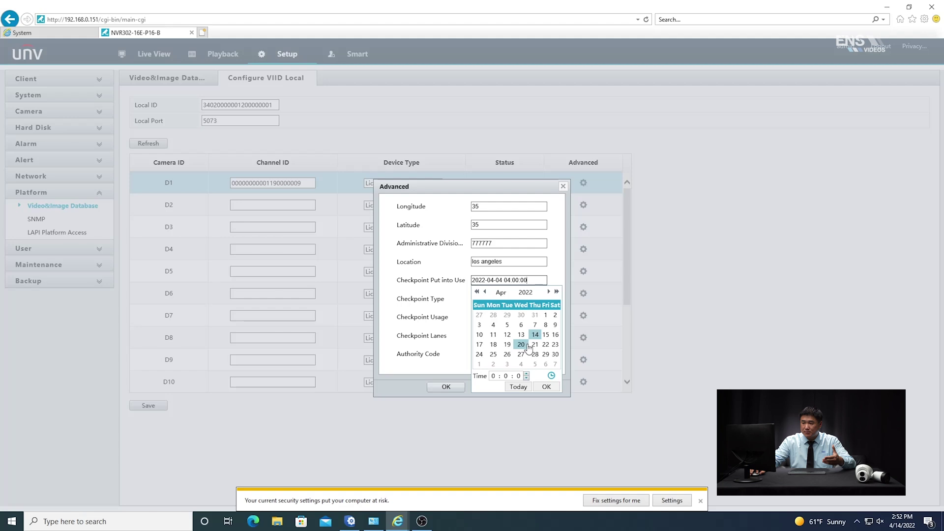
{"action": "left_click", "coordinate": [561, 267]}
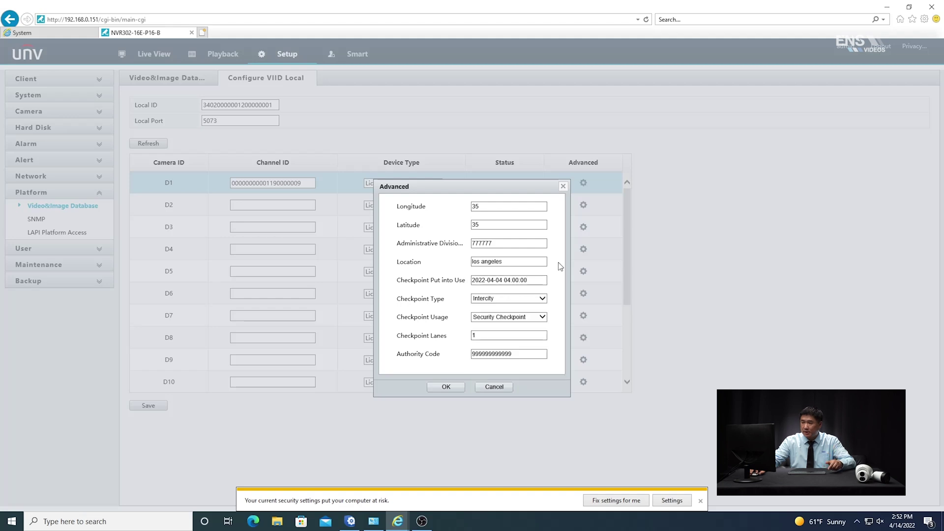
{"action": "left_click", "coordinate": [541, 300]}
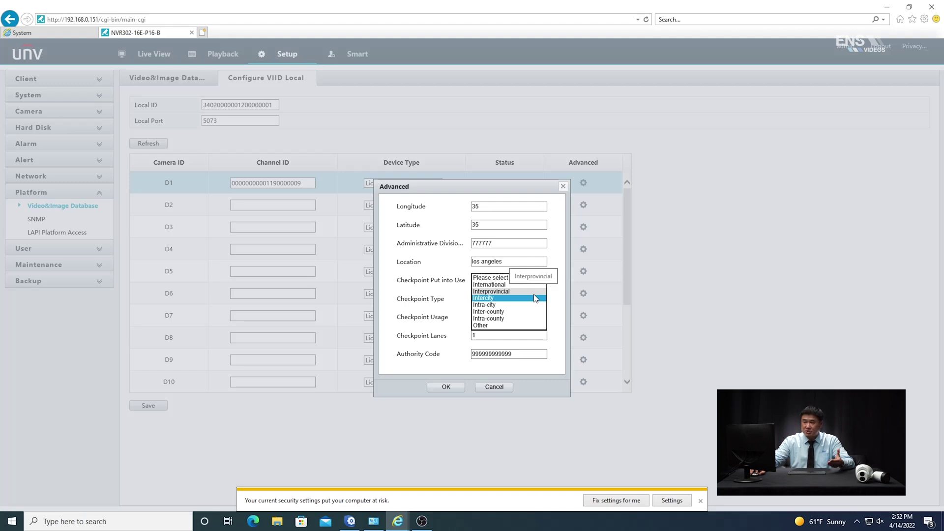
{"action": "left_click", "coordinate": [553, 253]}
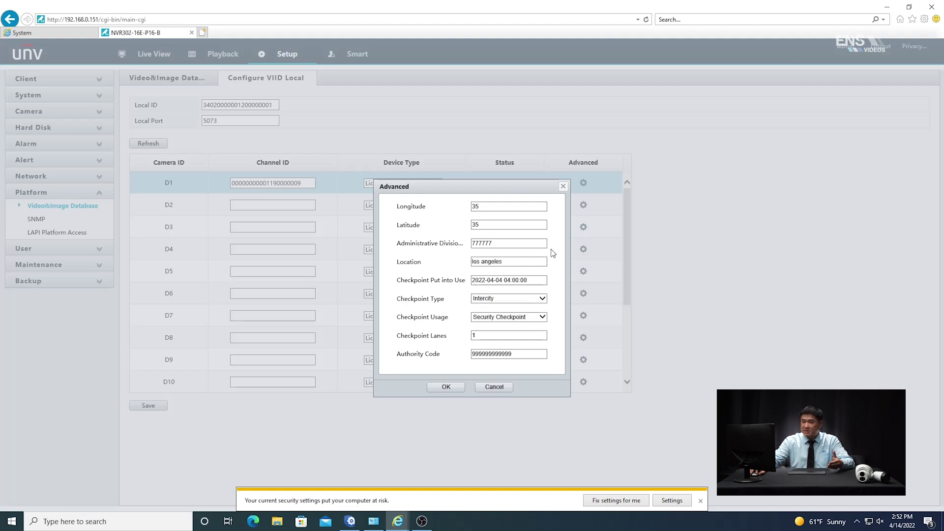
{"action": "left_click", "coordinate": [540, 319]}
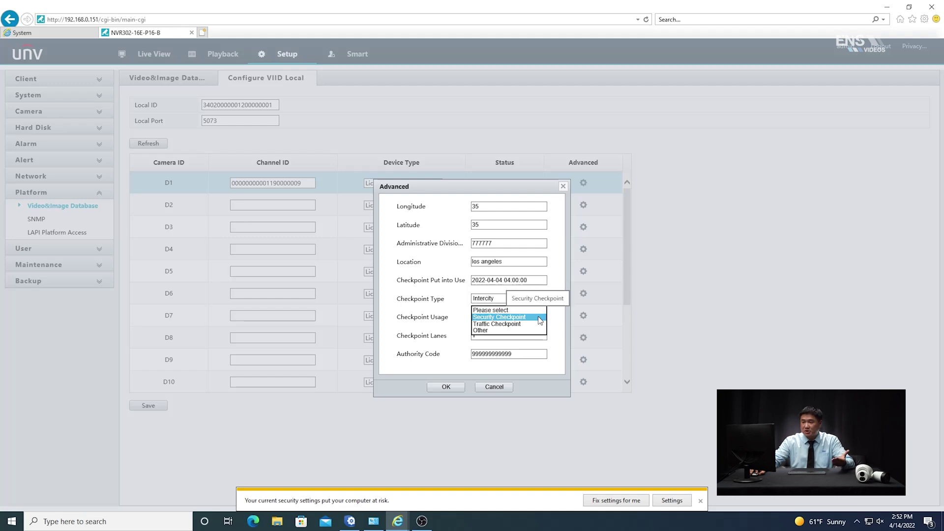
{"action": "left_click", "coordinate": [540, 320]}
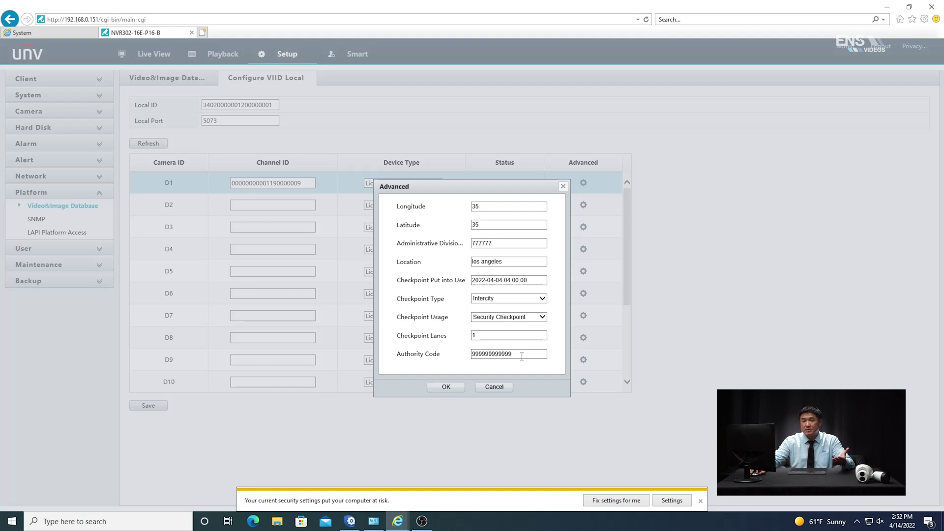
{"action": "left_click", "coordinate": [446, 387]}
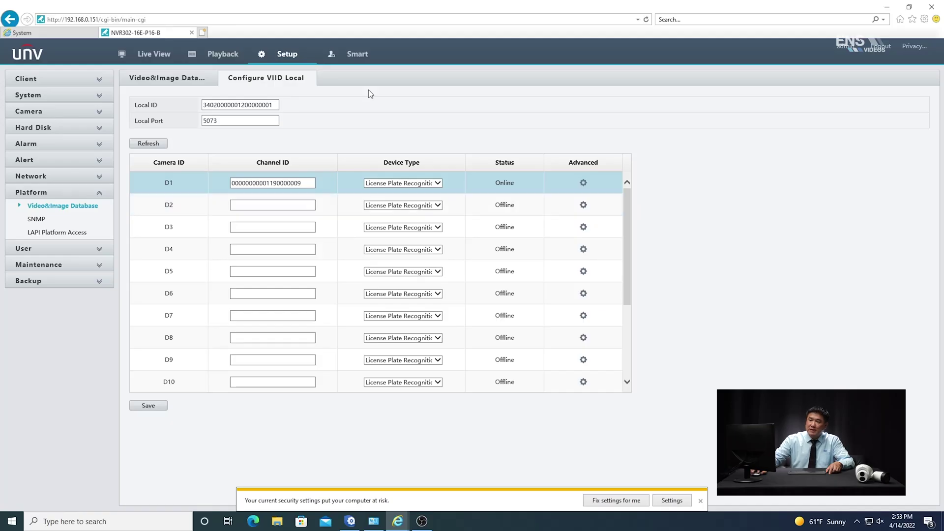
Go to Smart > VCA Search > Vehicle Search.
{"action": "left_click", "coordinate": [356, 56]}
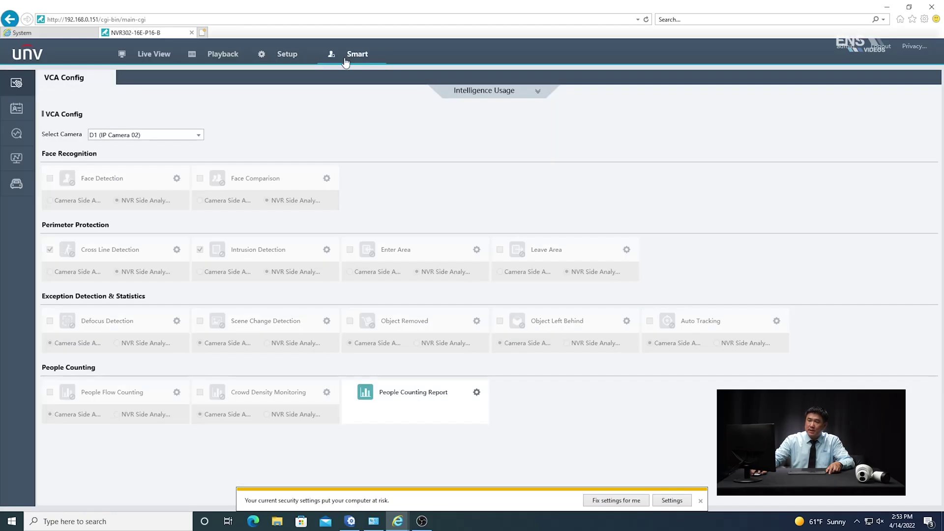
{"action": "mouse_move", "coordinate": [17, 158]}
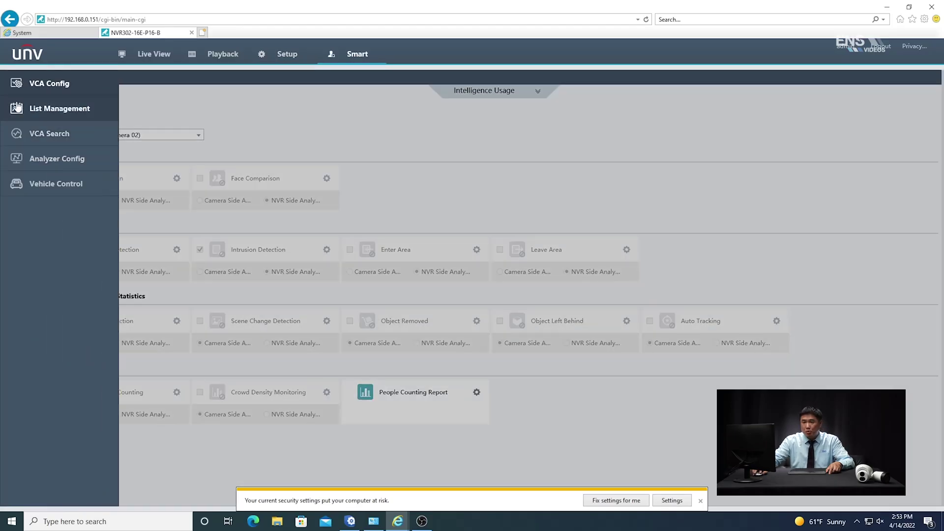
{"action": "left_click", "coordinate": [48, 135]}
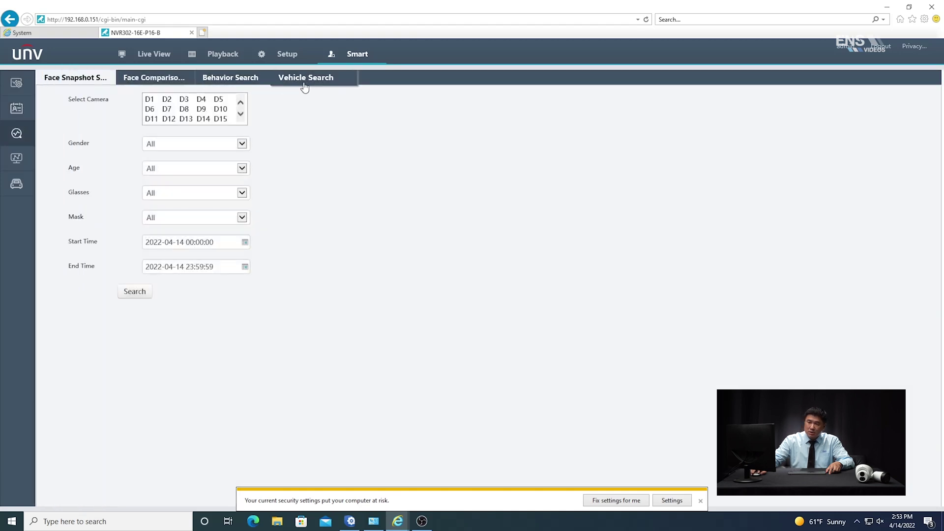
{"action": "left_click", "coordinate": [308, 78]}
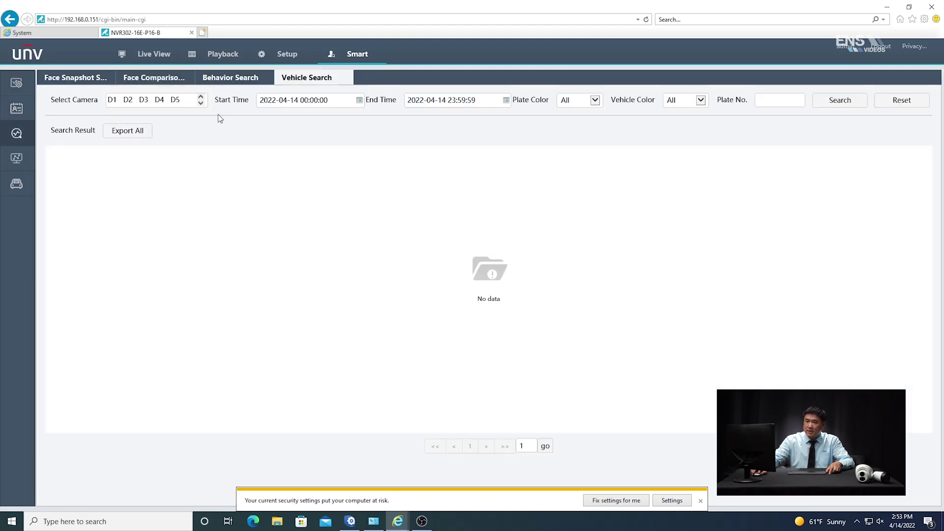
{"action": "left_click", "coordinate": [202, 102]}
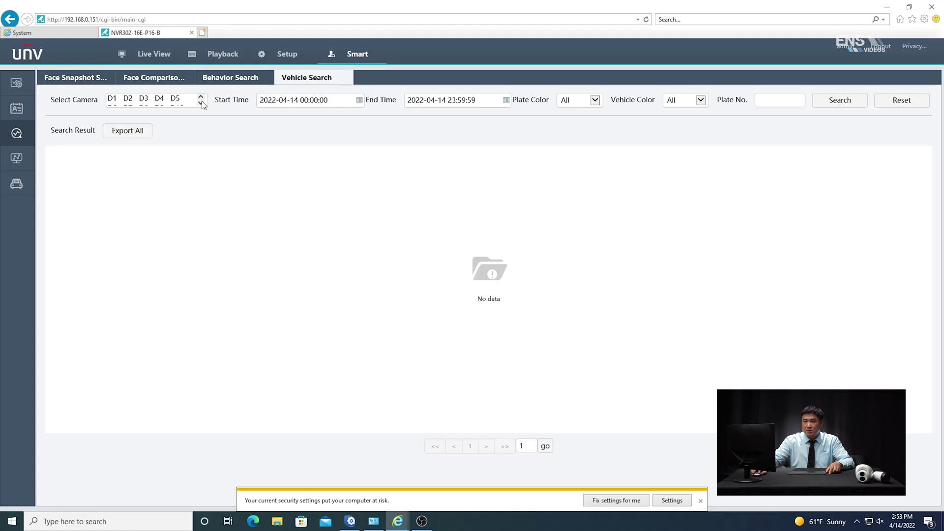
{"action": "left_click", "coordinate": [172, 104]}
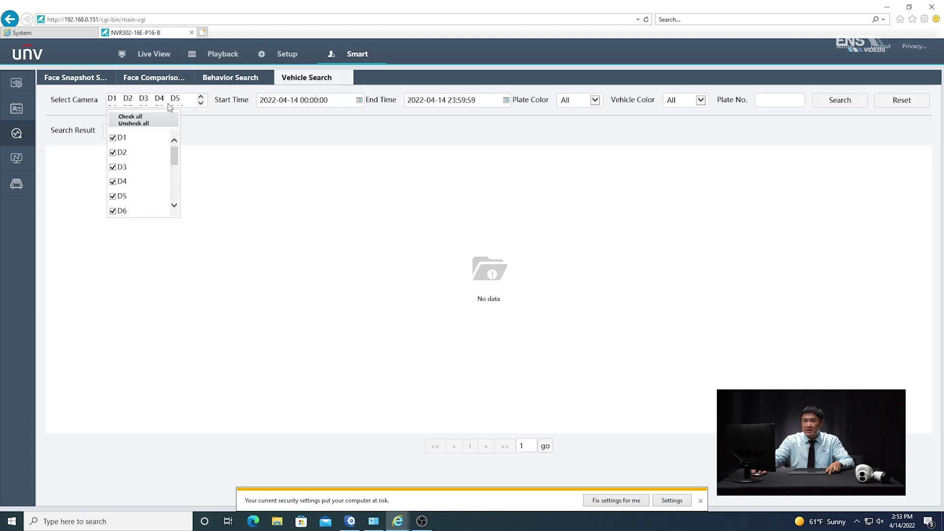
{"action": "left_click", "coordinate": [128, 124]}
{"action": "left_click", "coordinate": [112, 137]}
{"action": "left_click", "coordinate": [322, 180]}
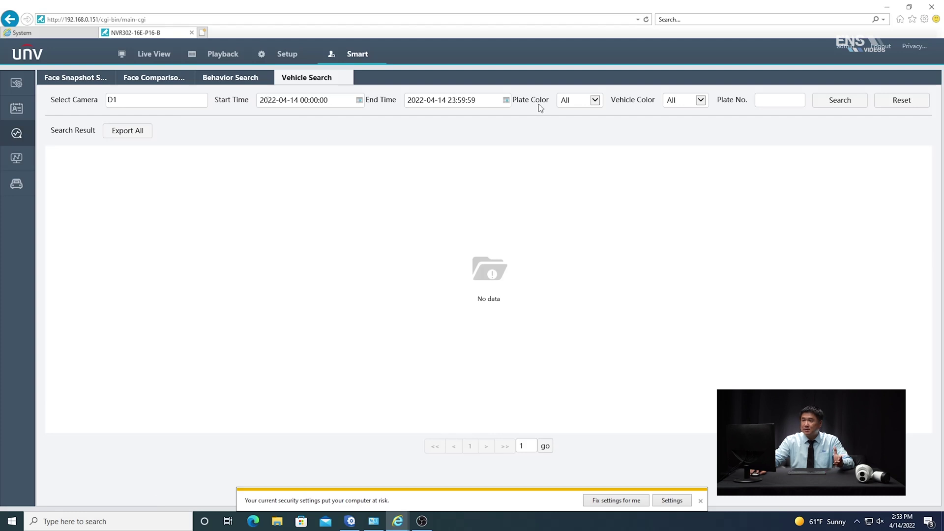
{"action": "left_click", "coordinate": [846, 100]}
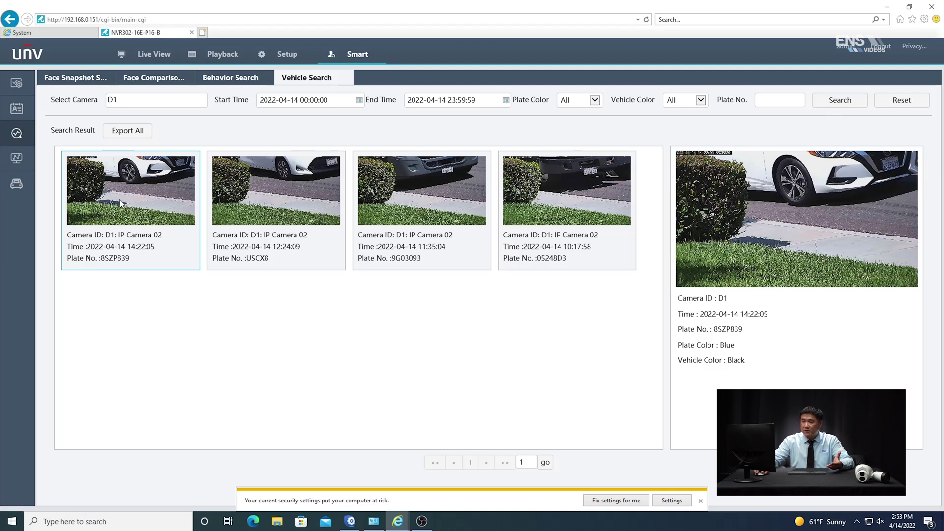
{"action": "left_click", "coordinate": [261, 206]}
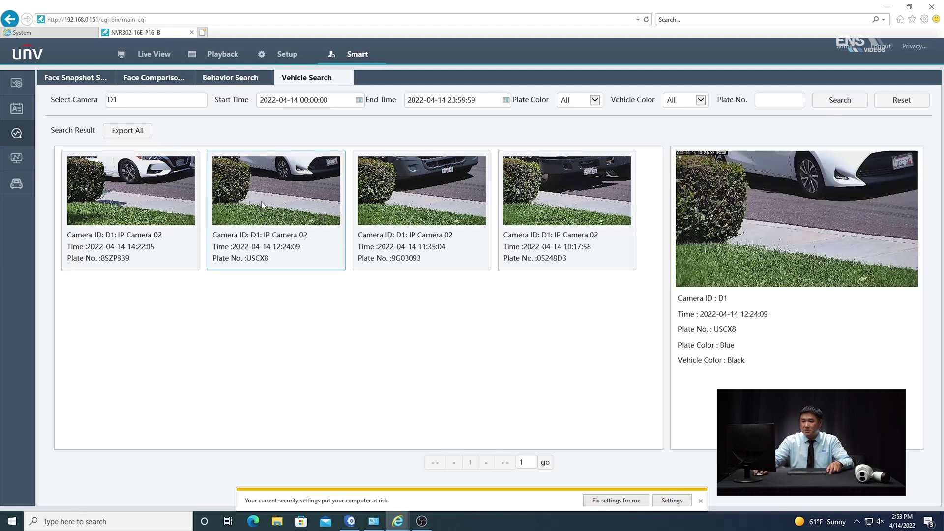
{"action": "left_click", "coordinate": [139, 208]}
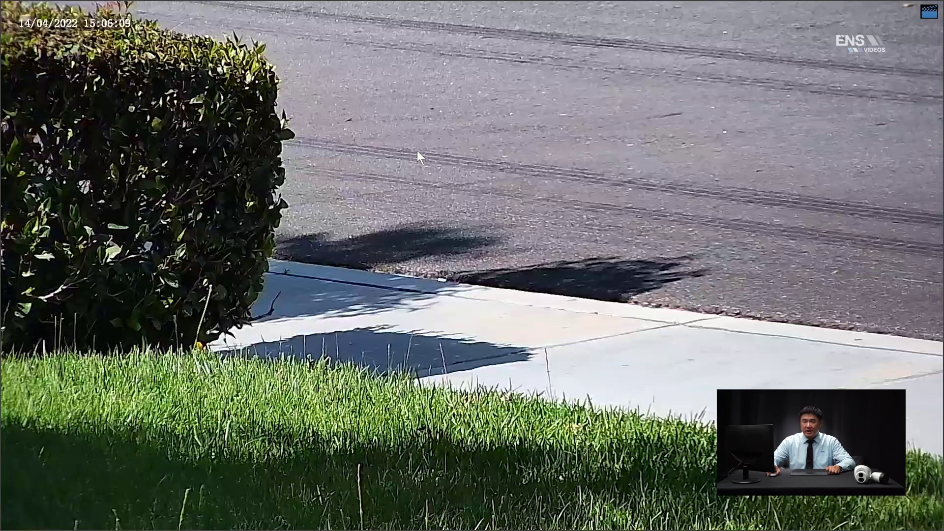
Switch the live view to Smart preview mode.
{"action": "right_click", "coordinate": [418, 150]}
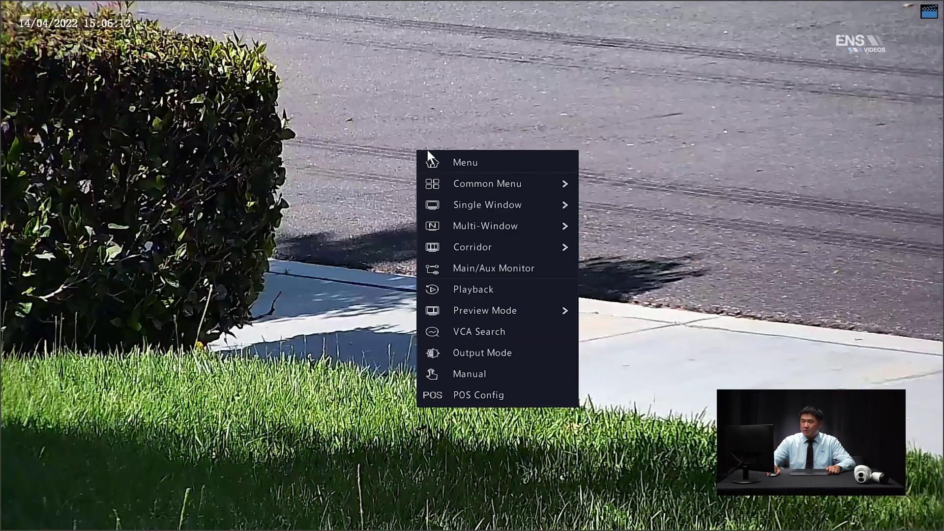
{"action": "mouse_move", "coordinate": [466, 307]}
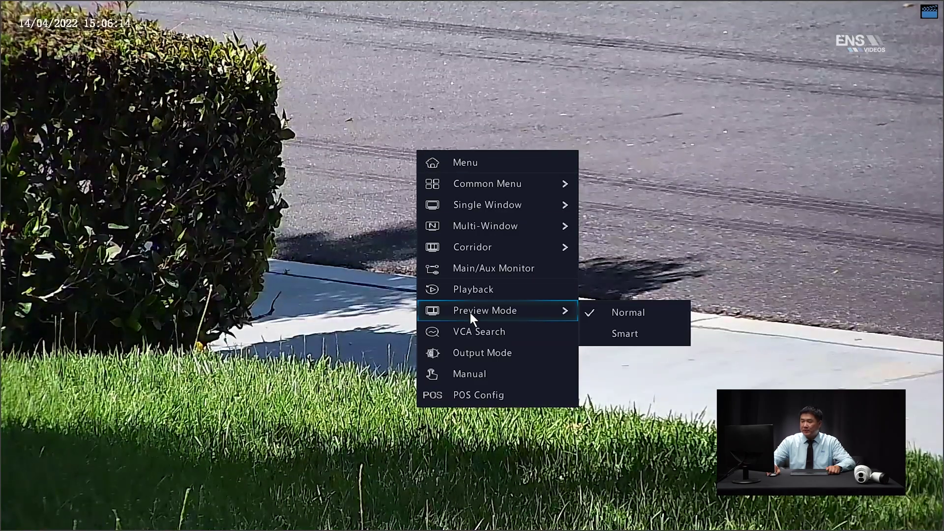
{"action": "left_click", "coordinate": [627, 336]}
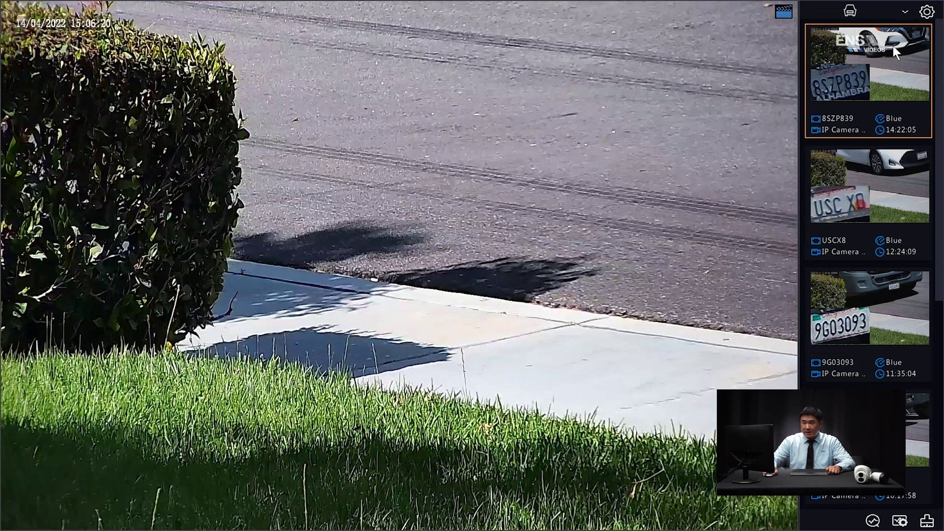
Open the smart display settings and log in as admin, entering the password on the on-screen keyboard.
{"action": "left_click", "coordinate": [930, 15]}
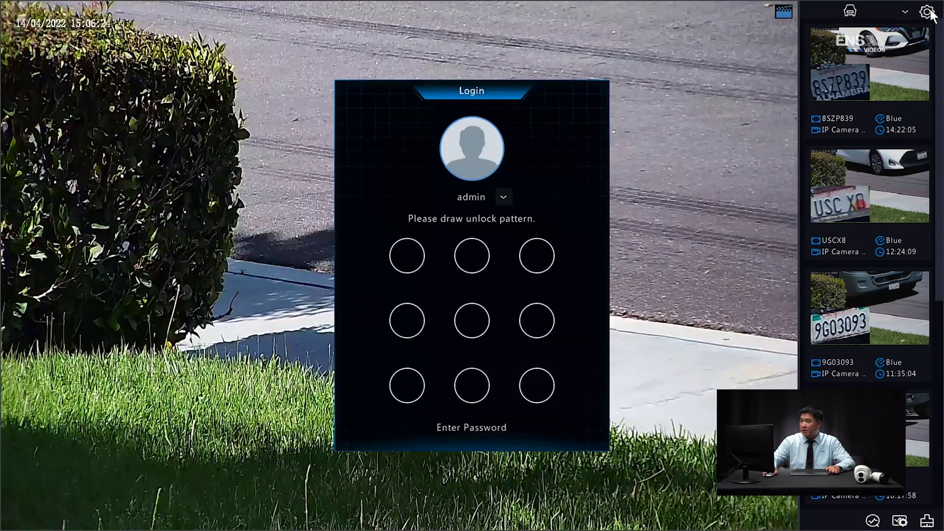
{"action": "left_click", "coordinate": [468, 427]}
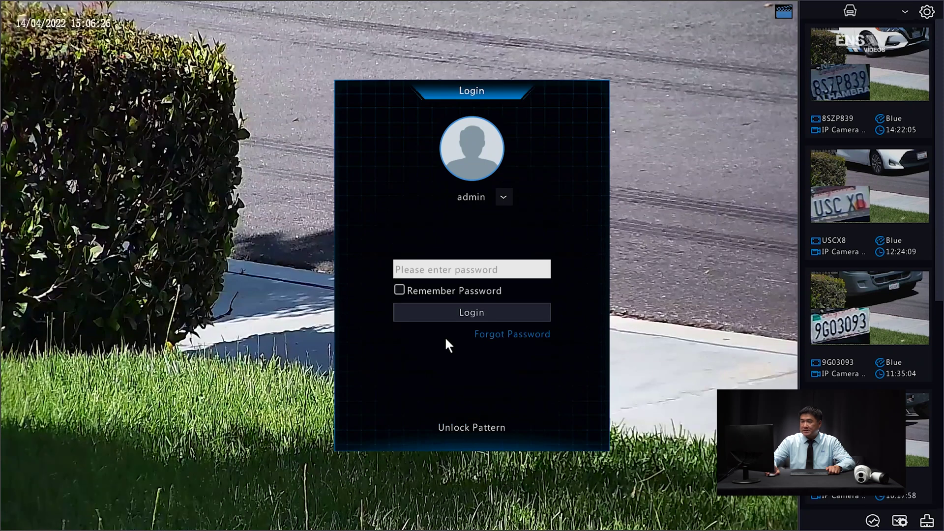
{"action": "left_click", "coordinate": [426, 266]}
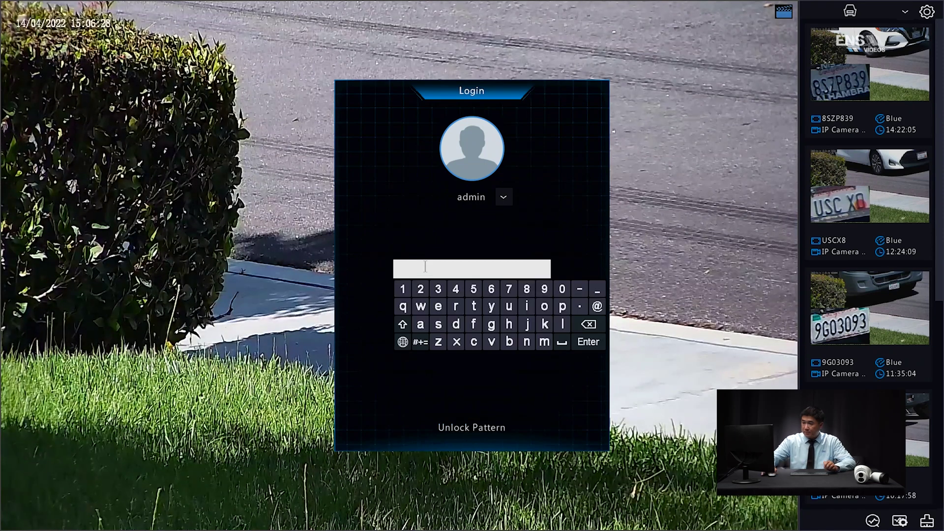
{"action": "left_click", "coordinate": [397, 329]}
{"action": "left_click", "coordinate": [434, 311]}
{"action": "left_click", "coordinate": [396, 325]}
{"action": "left_click", "coordinate": [526, 342]}
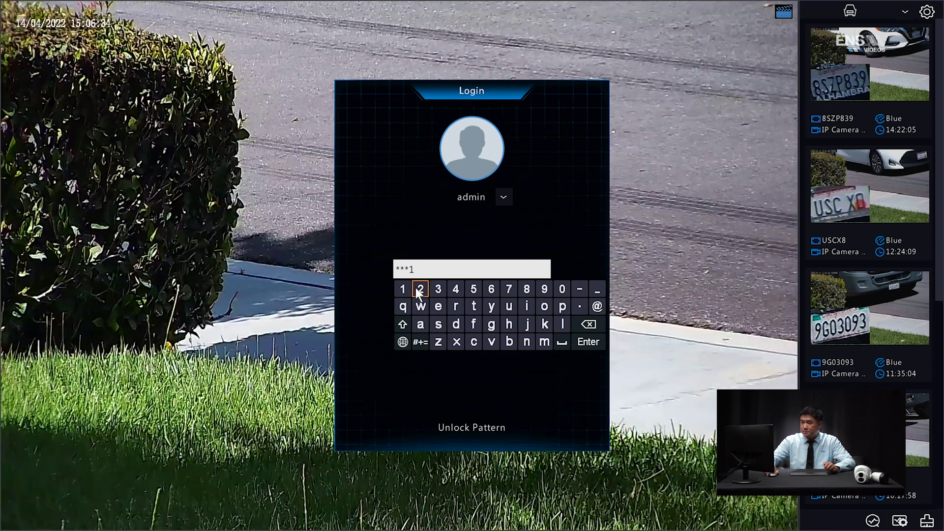
{"action": "left_click", "coordinate": [454, 289]}
{"action": "left_click", "coordinate": [472, 288]}
{"action": "left_click", "coordinate": [419, 342]}
{"action": "left_click", "coordinate": [420, 306]}
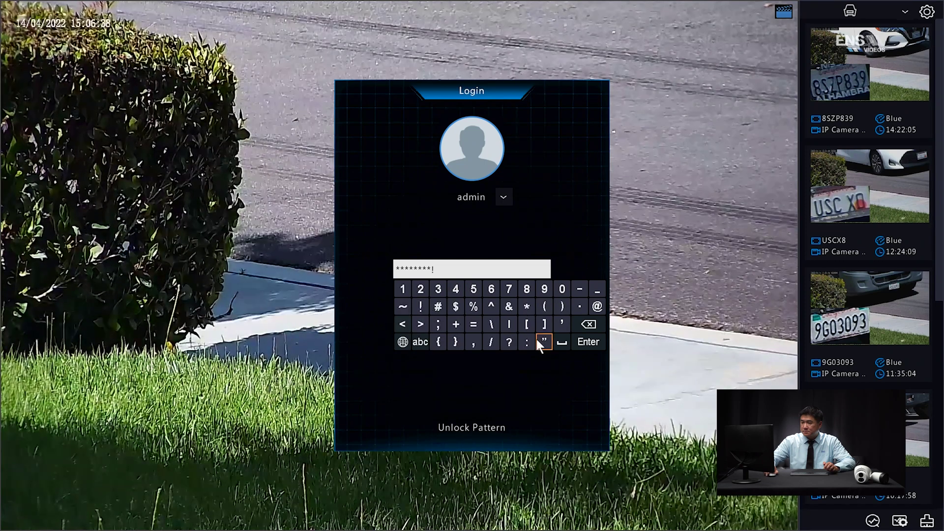
{"action": "left_click", "coordinate": [589, 342]}
{"action": "left_click", "coordinate": [482, 311]}
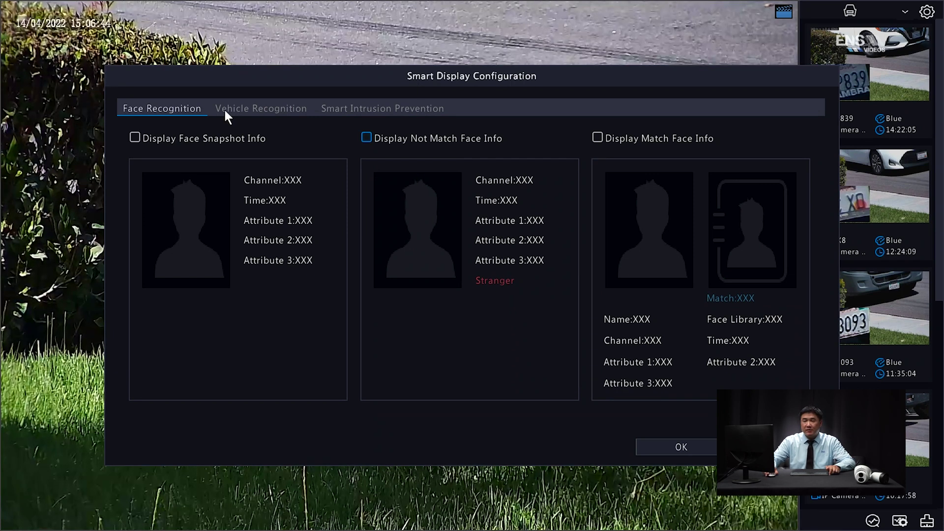
Confirm vehicle snapshot, not-match and match info display are all enabled under Vehicle Recognition, and apply.
{"action": "left_click", "coordinate": [240, 110]}
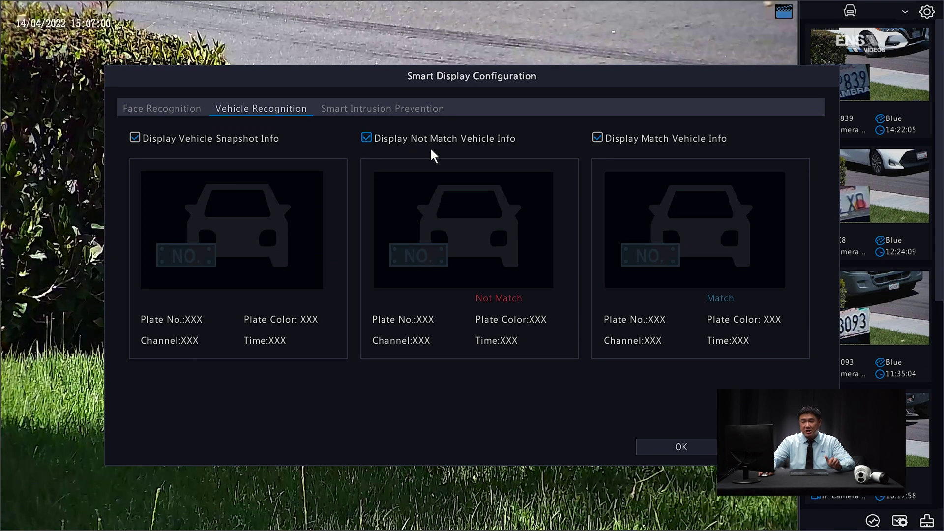
{"action": "left_click", "coordinate": [666, 447]}
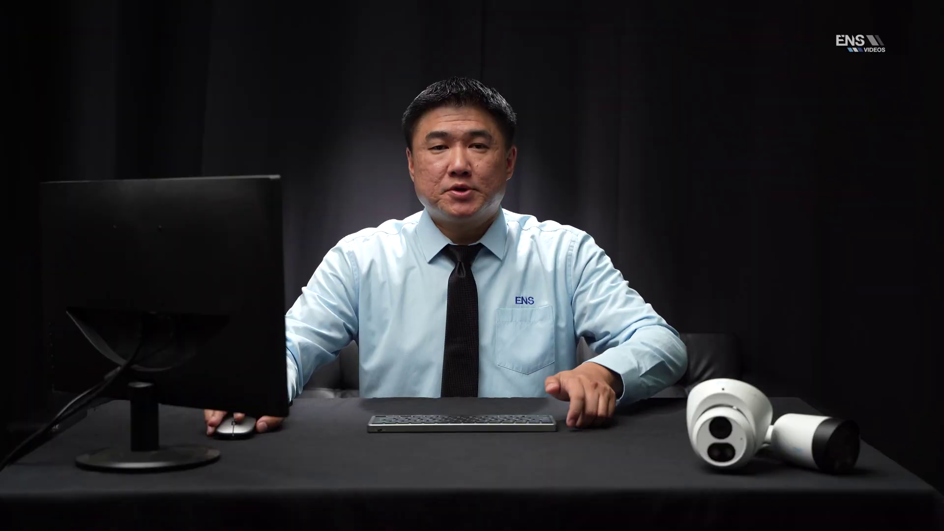